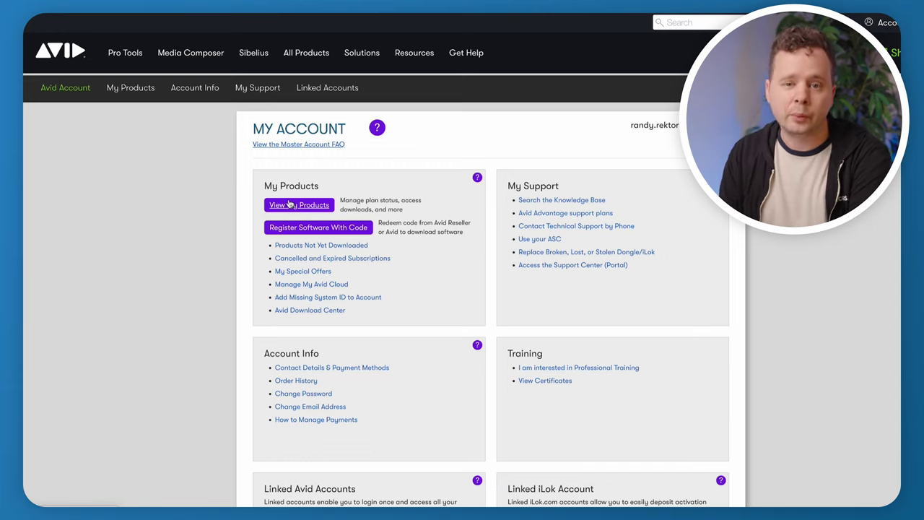
Open the list of owned products in the Avid account
click(289, 204)
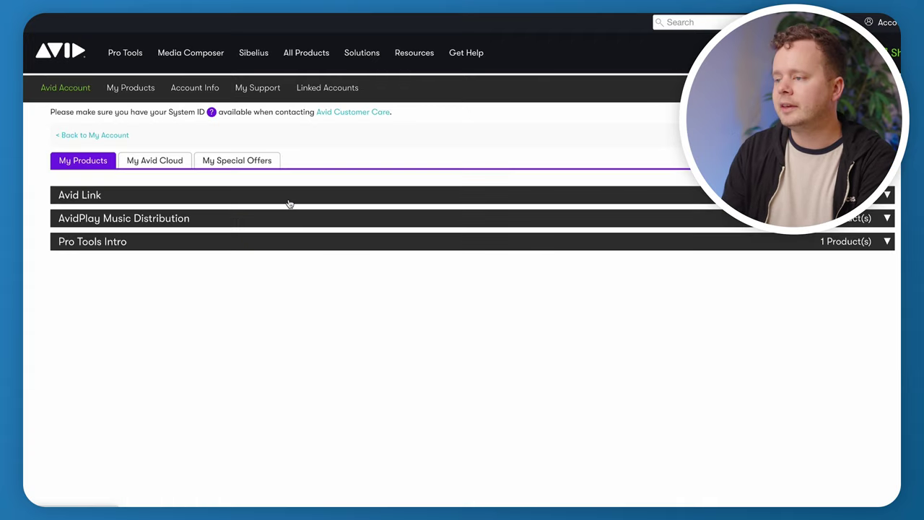
click(289, 203)
scroll(123, 201, down, 2)
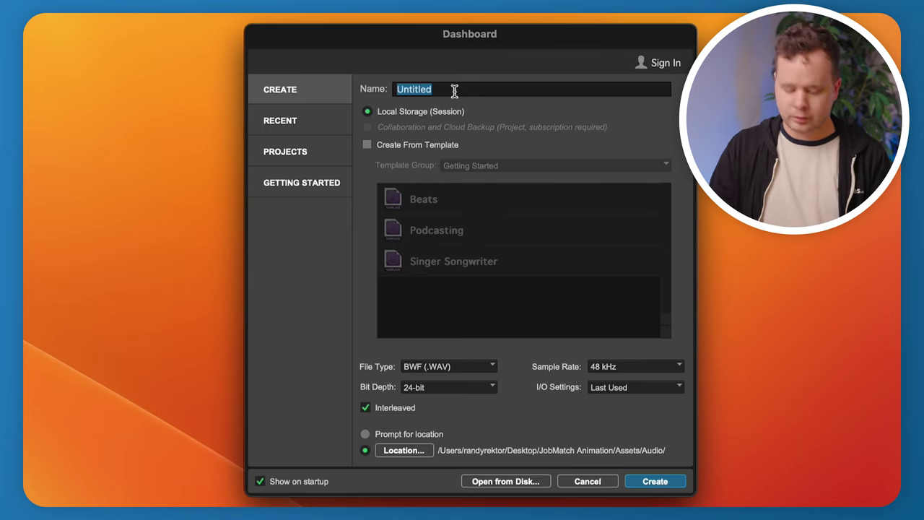
Switch to Pro Tools and name the new local session Demo, with the Desktop as its storage location
text(Demo)
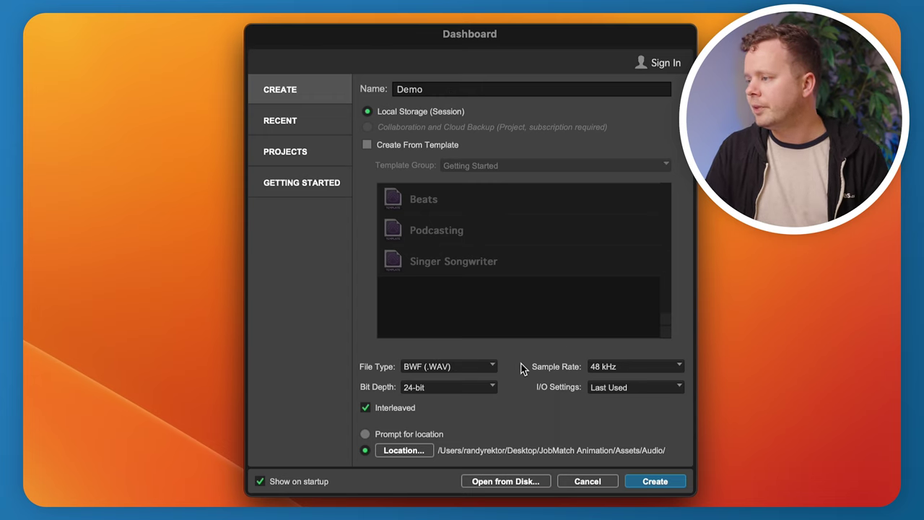
double_click(453, 88)
key(BackSpace)
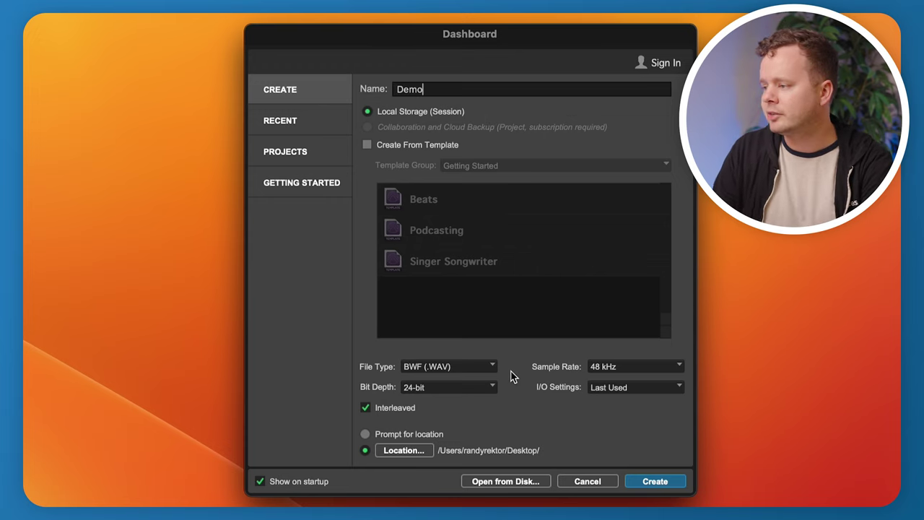
Choose the BWF (.WAV) file type, 48 kHz sample rate and 24-bit depth, and create the session
click(468, 368)
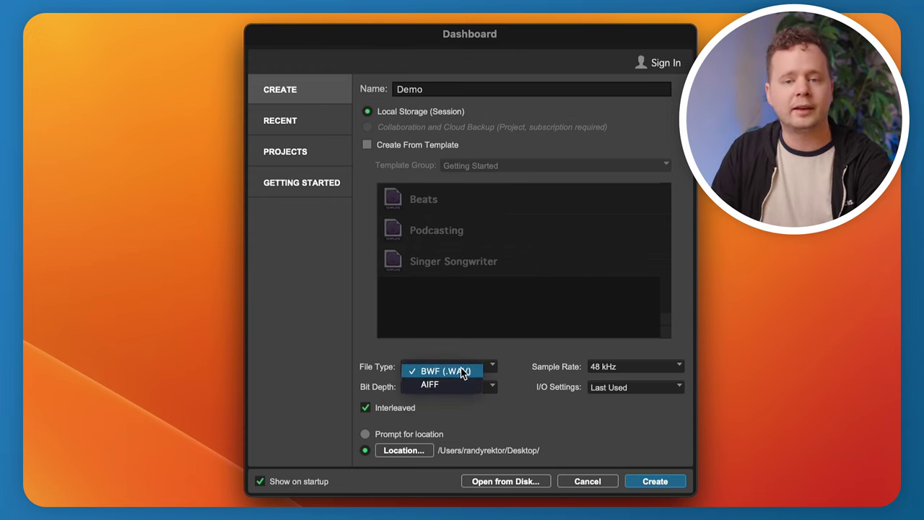
click(471, 371)
click(621, 367)
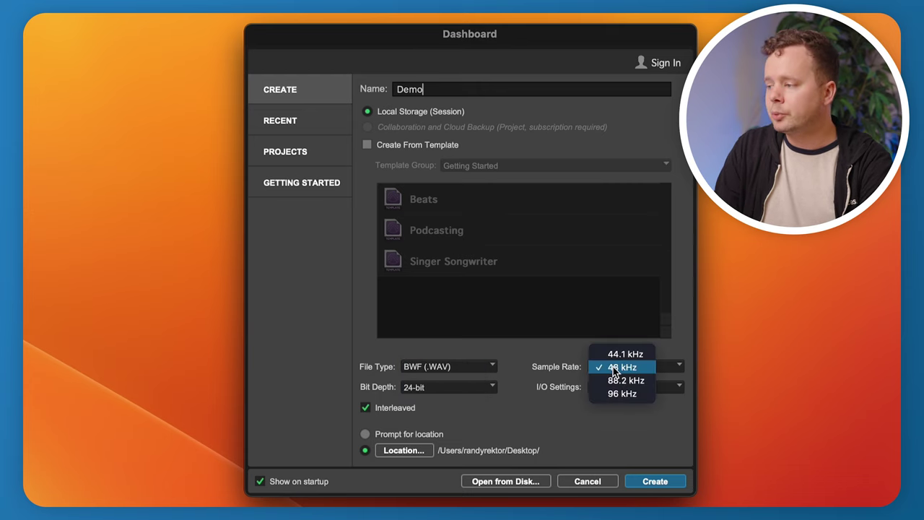
click(621, 368)
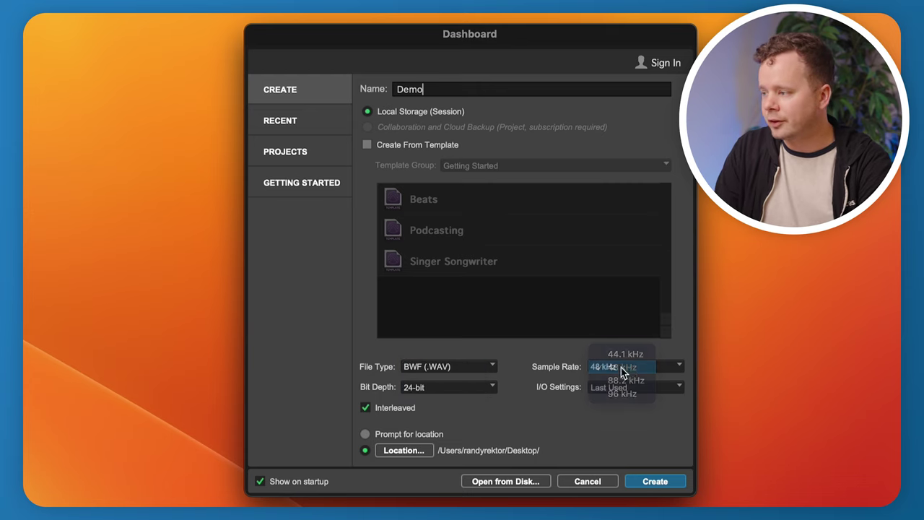
click(460, 388)
click(460, 390)
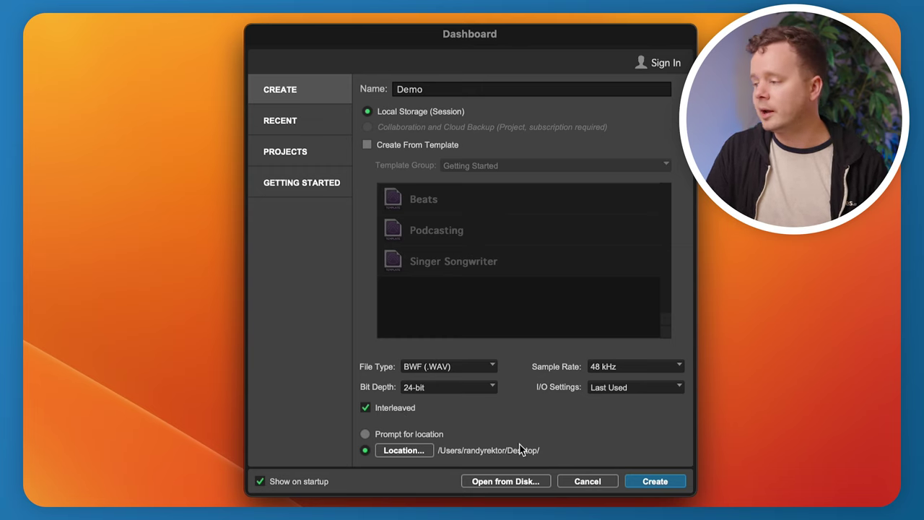
click(655, 481)
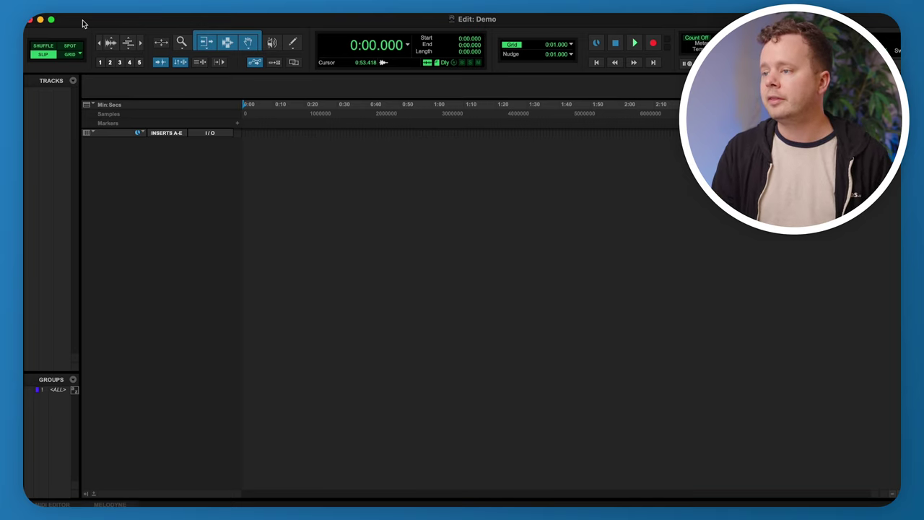
Toggle repeatedly between the Mix and Edit windows, ending on the Edit window
key(super+equal)
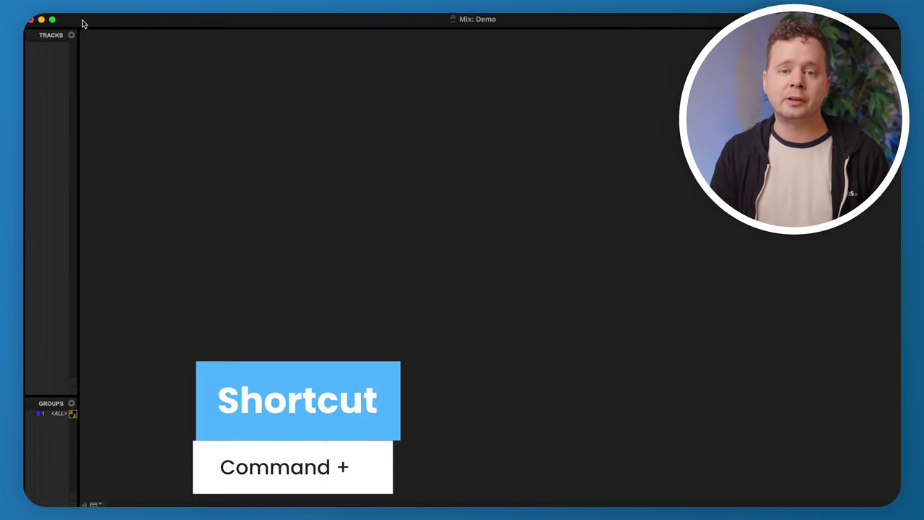
key(super+equal)
key(super+equal)
key(super+equal)
key(super+equal)
key(super+equal)
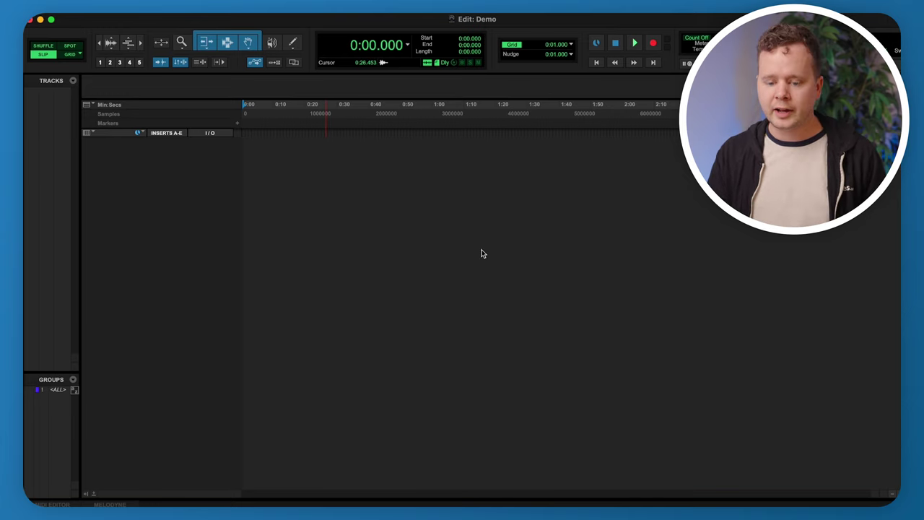
key(super+equal)
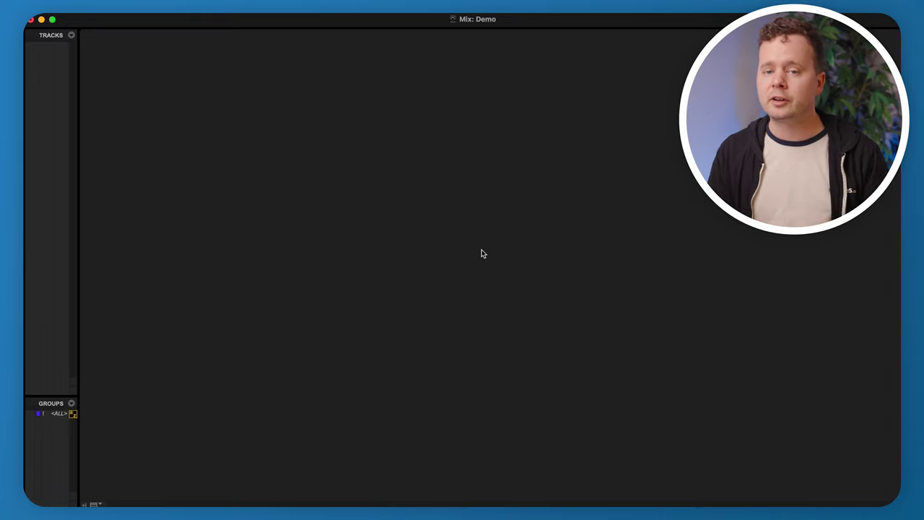
key(super+equal)
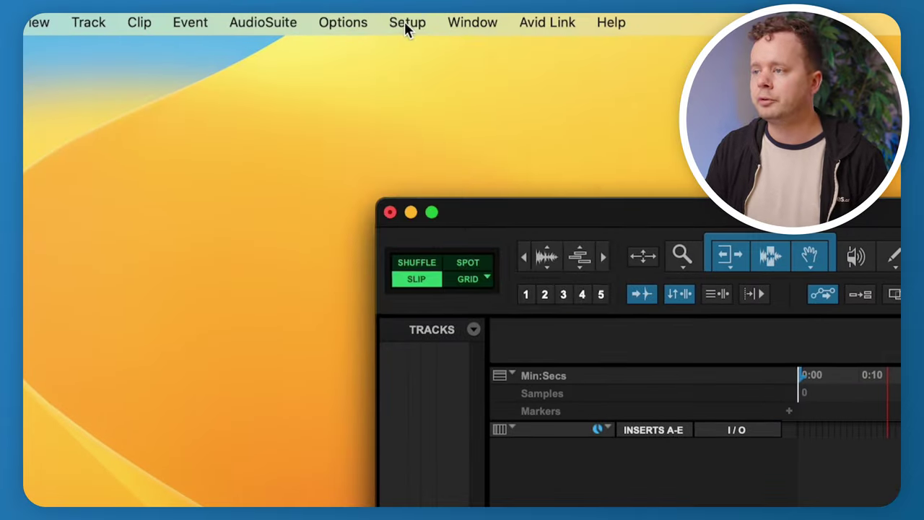
In the Playback Engine settings, keep Pro Tools Aggregate I/O as the device and set the hardware buffer size to 128 samples
click(405, 24)
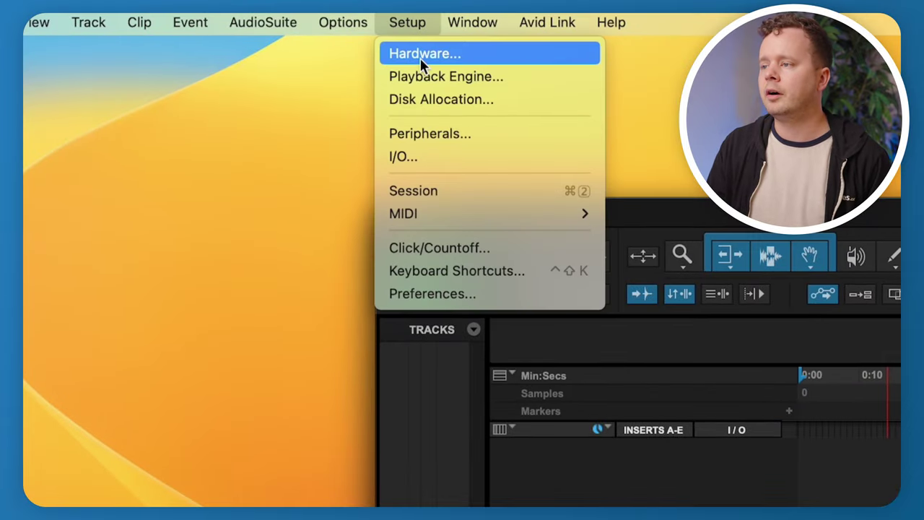
click(425, 76)
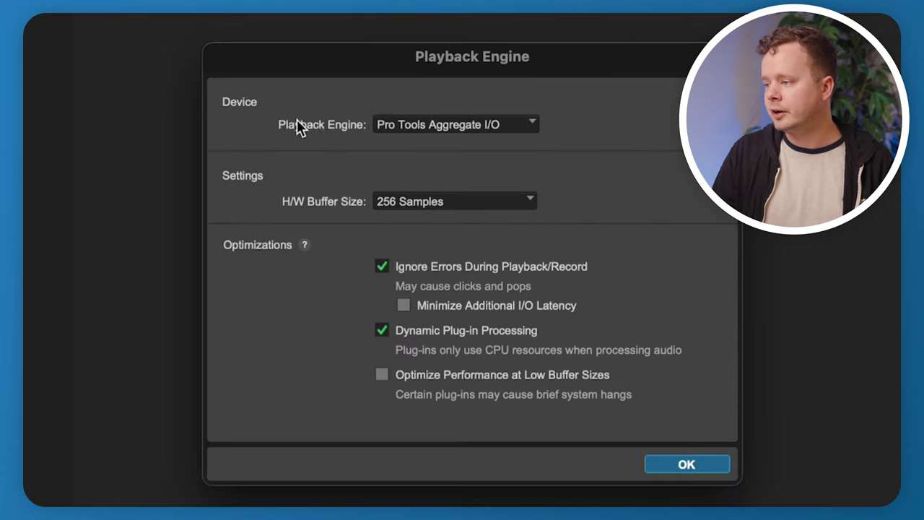
click(441, 234)
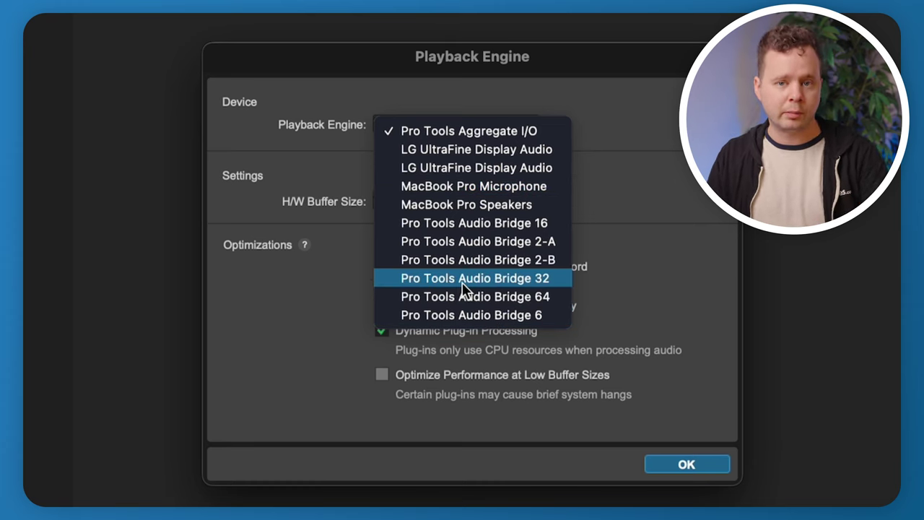
click(585, 139)
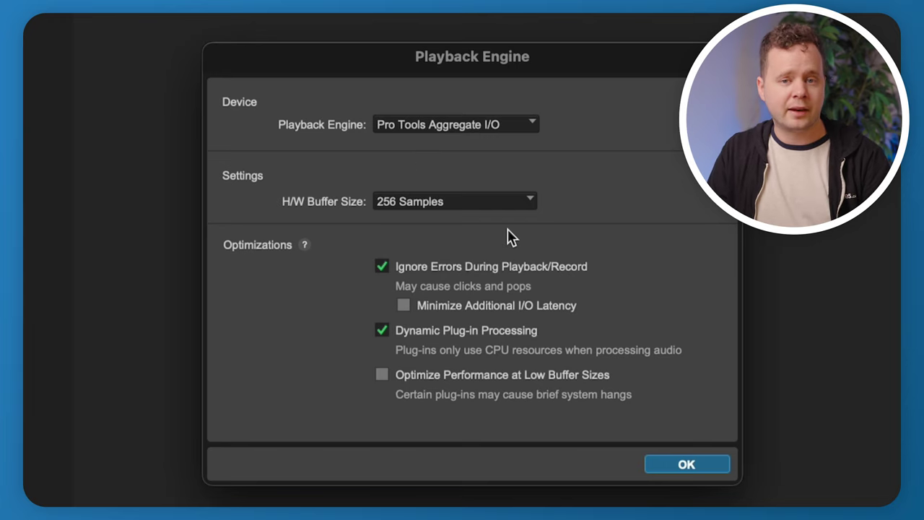
click(416, 211)
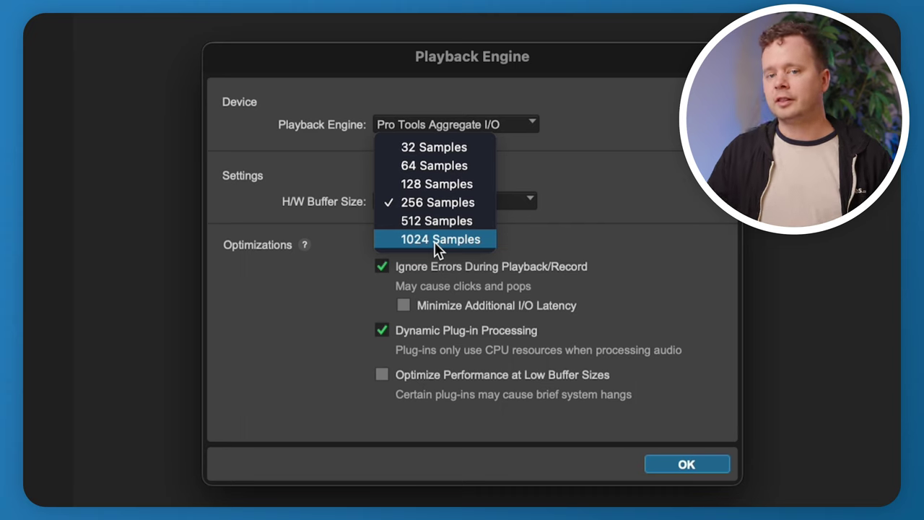
click(438, 185)
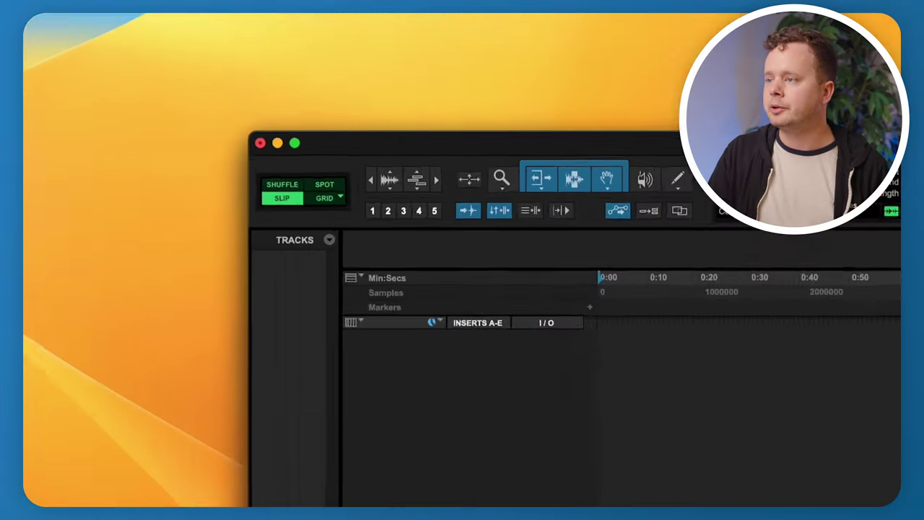
Review the session's input and output paths in the I/O Setup
click(406, 22)
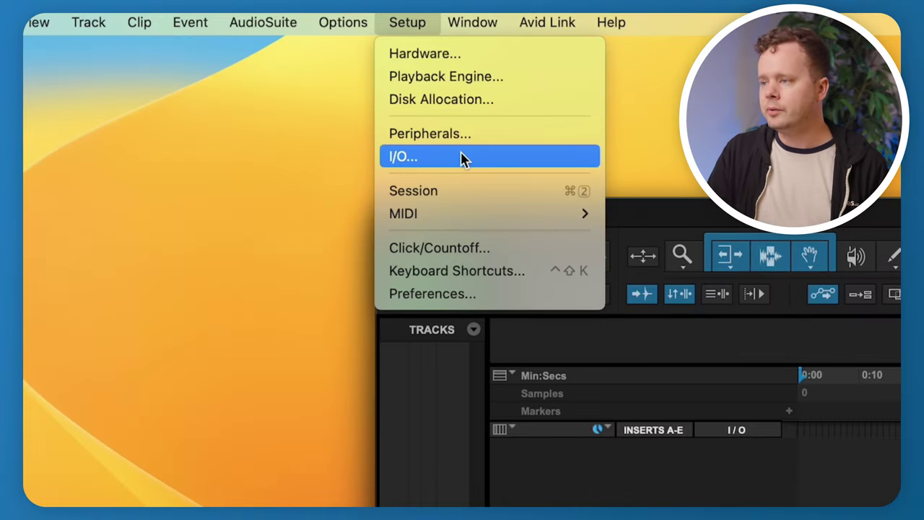
click(462, 155)
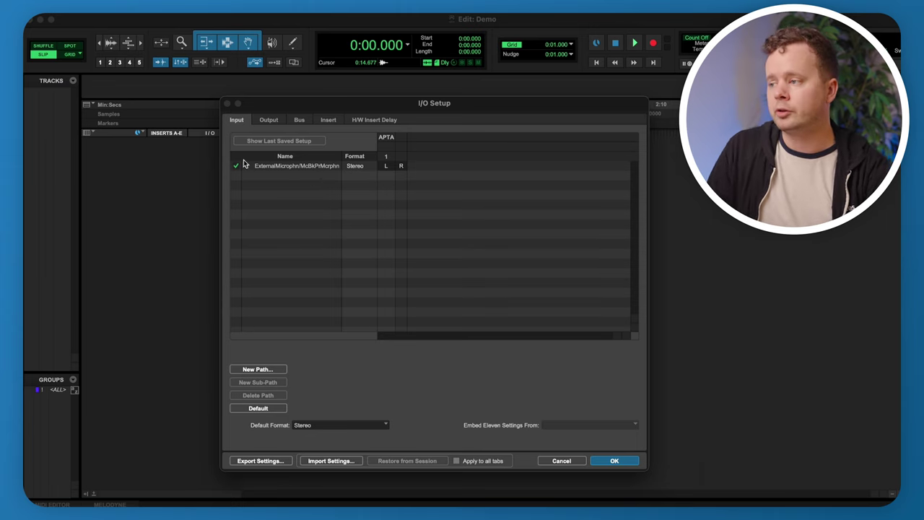
click(267, 121)
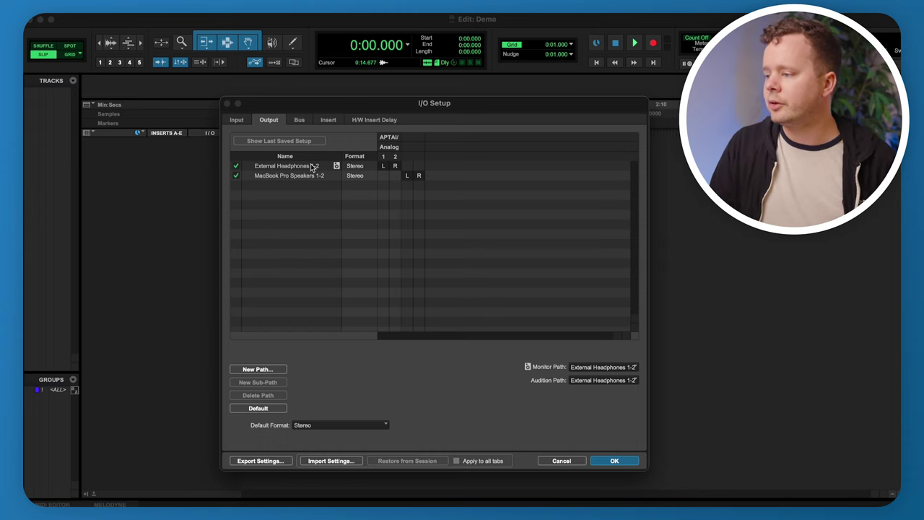
click(631, 462)
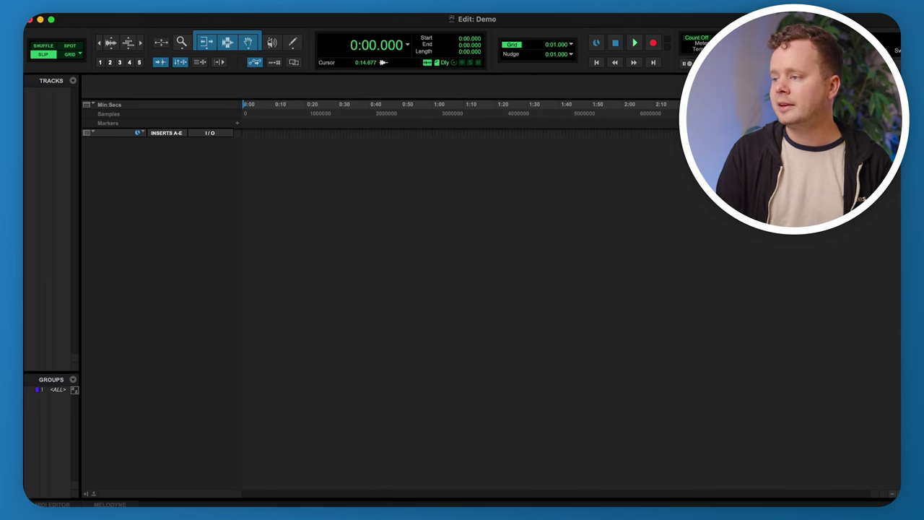
Set up one new mono audio track and add a second entry for a stereo Master Fader
key(shift+super+n)
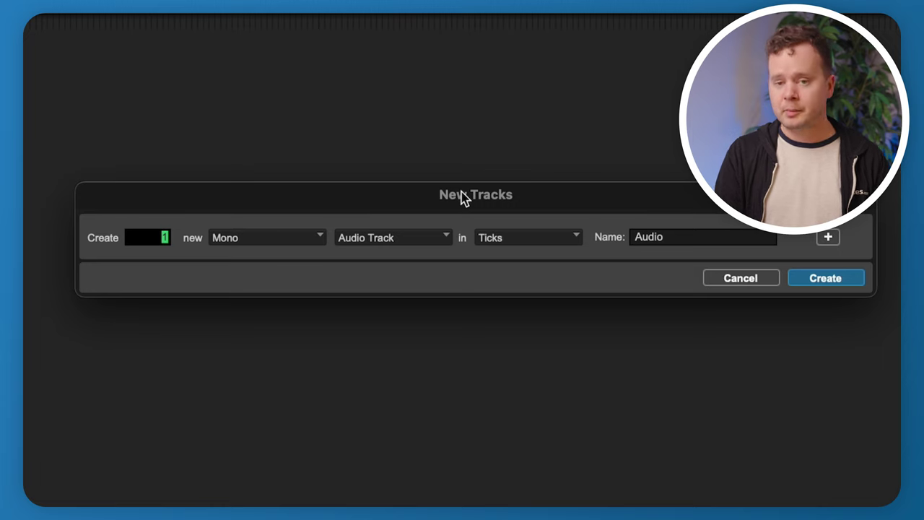
key(super+shift+Down)
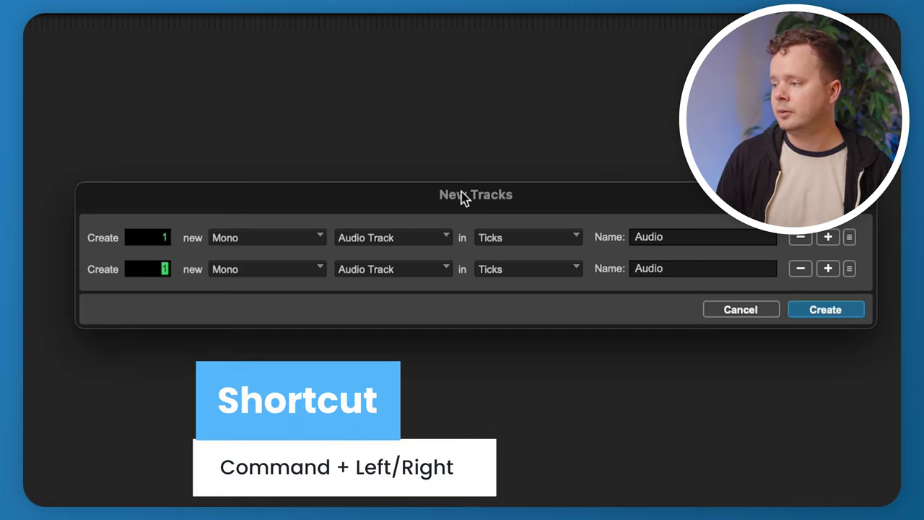
key(super+Right)
key(super+Left)
key(super+Right)
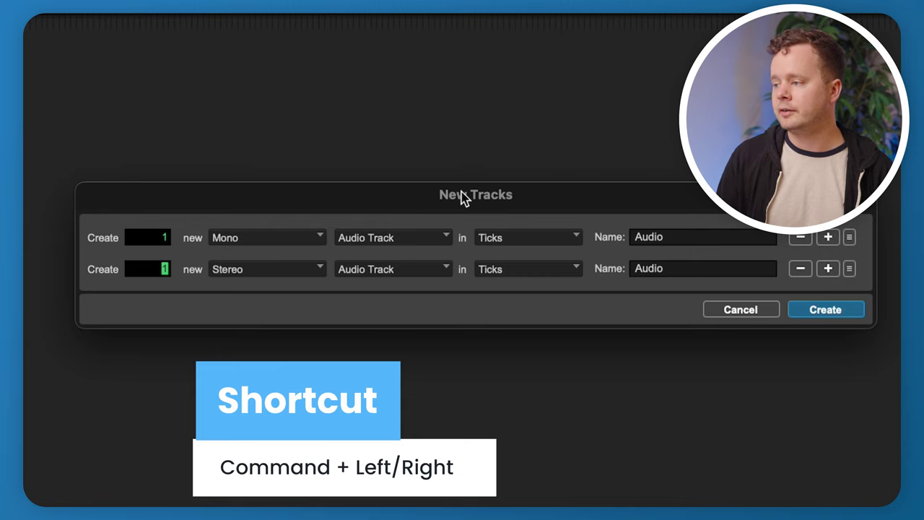
key(super+Left)
key(super+Right)
key(super+Left)
key(super+Right)
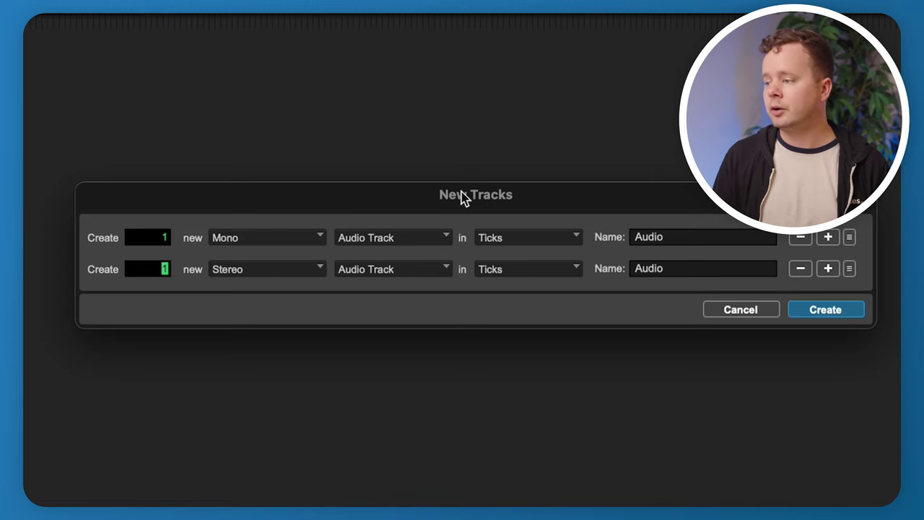
key(super+Down)
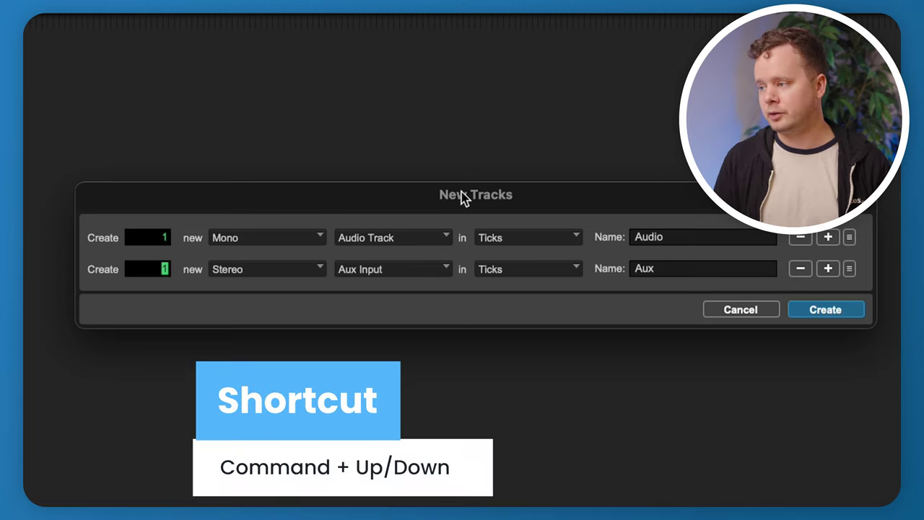
key(super+Down)
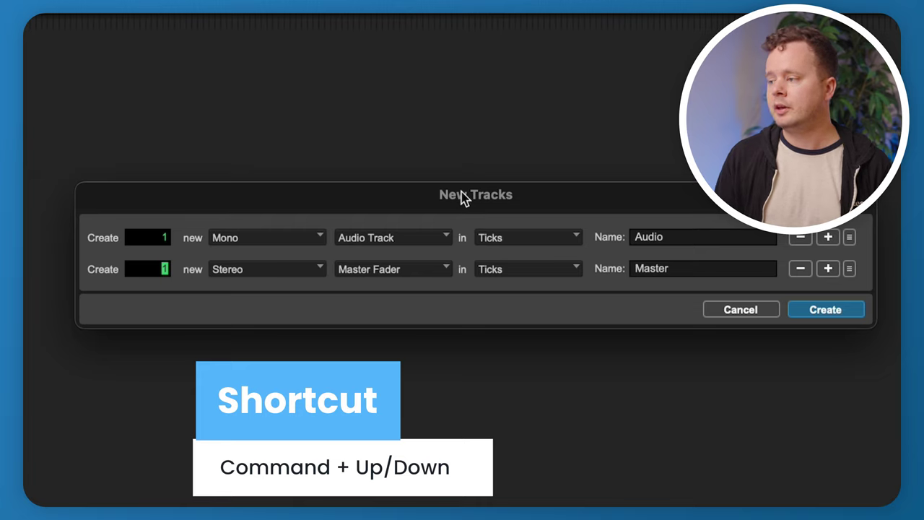
Name the mono audio track Dialogue and create both tracks
double_click(710, 239)
text(Dialogue)
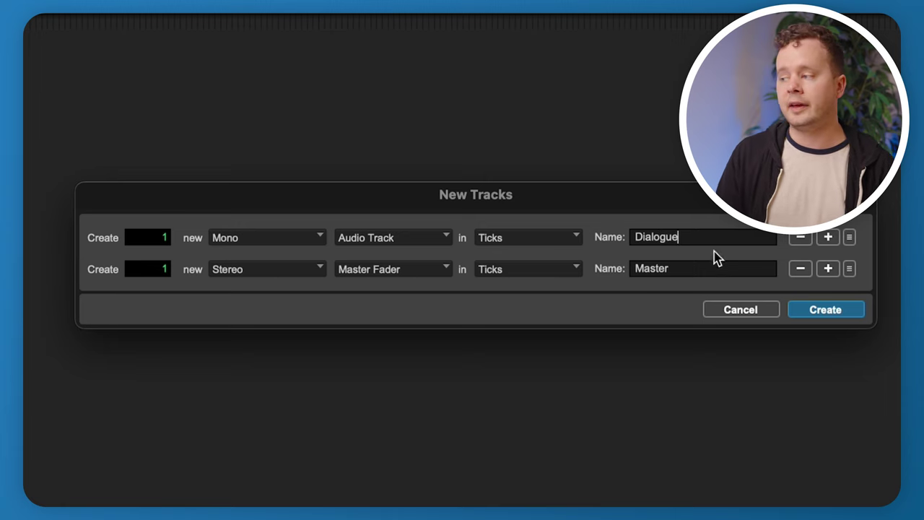
click(827, 310)
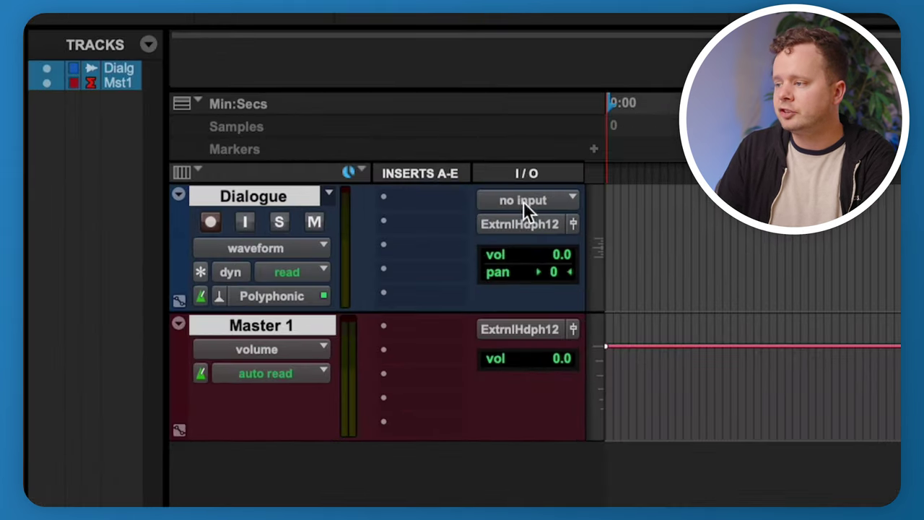
Examine the Dialogue track's interface input choices and the column display options of the Edit window without changing them
click(524, 201)
mouse_move(529, 199)
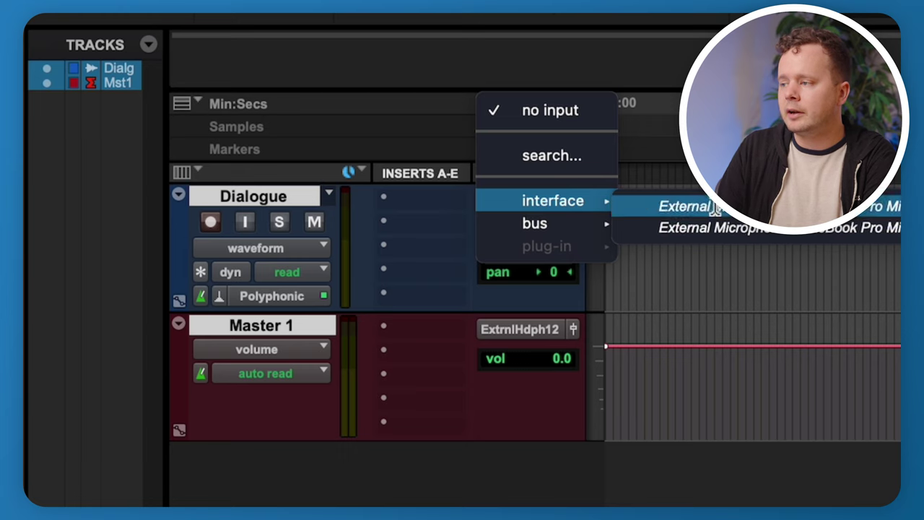
click(473, 443)
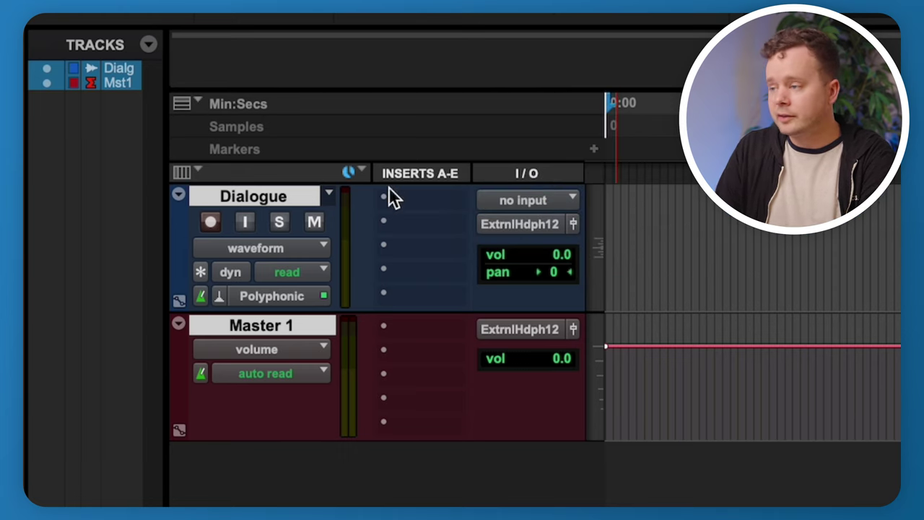
click(195, 174)
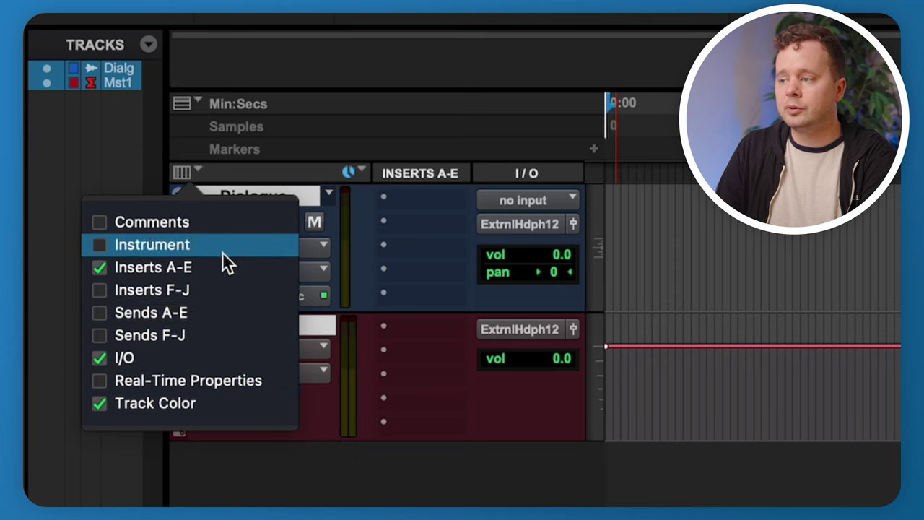
key(Escape)
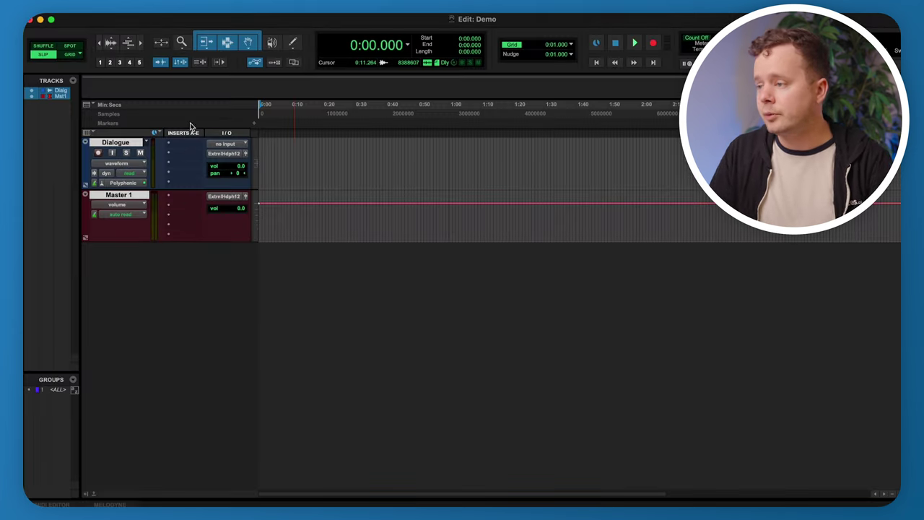
Insert the mono EQ3 7-Band plug-in in the Dialogue track's first insert slot and move its window clear of the track controls
click(415, 208)
mouse_move(415, 208)
mouse_move(280, 147)
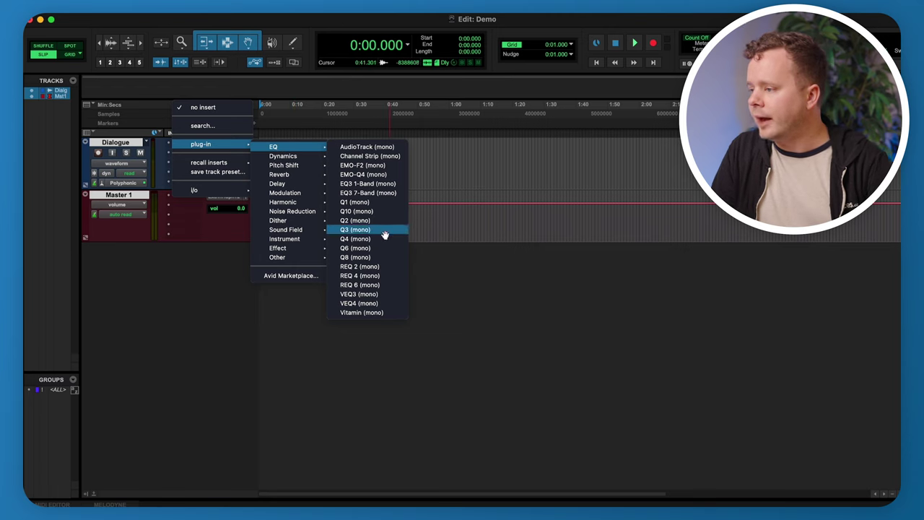
click(377, 193)
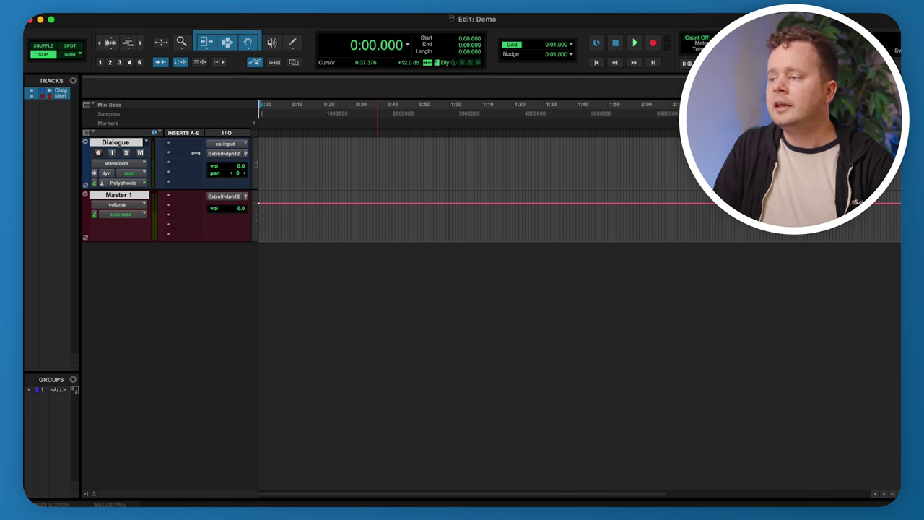
drag(262, 112, 508, 118)
Insert the mono Channel Strip plug-in in the Dialogue track's second insert slot, and bypass it
click(184, 154)
mouse_move(190, 159)
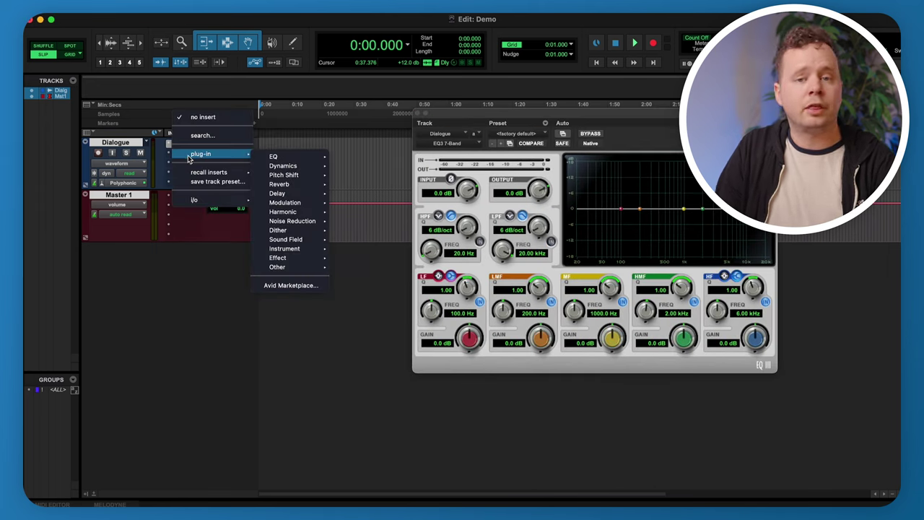
mouse_move(292, 167)
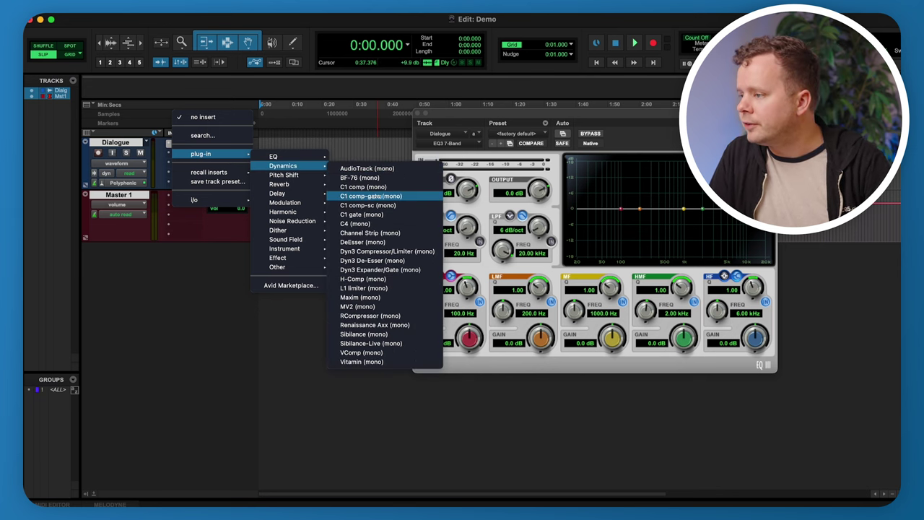
click(382, 232)
drag(498, 118, 369, 42)
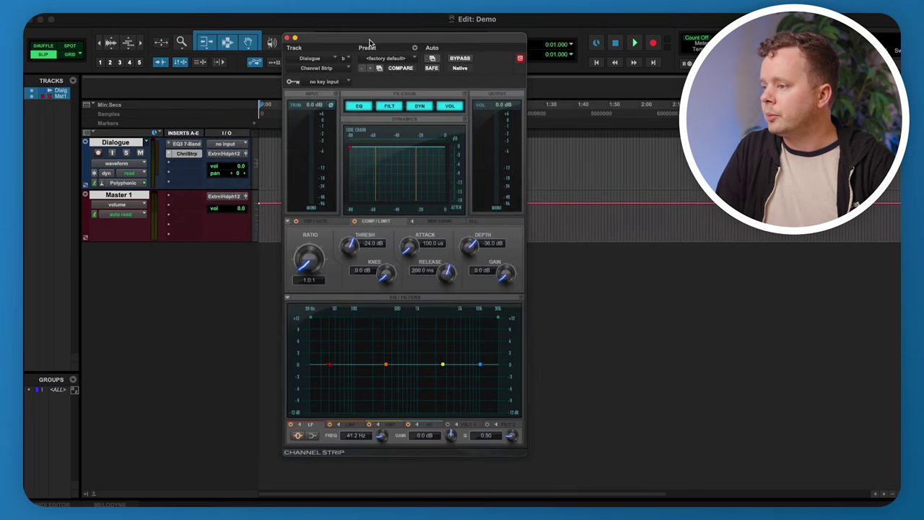
super+click(189, 153)
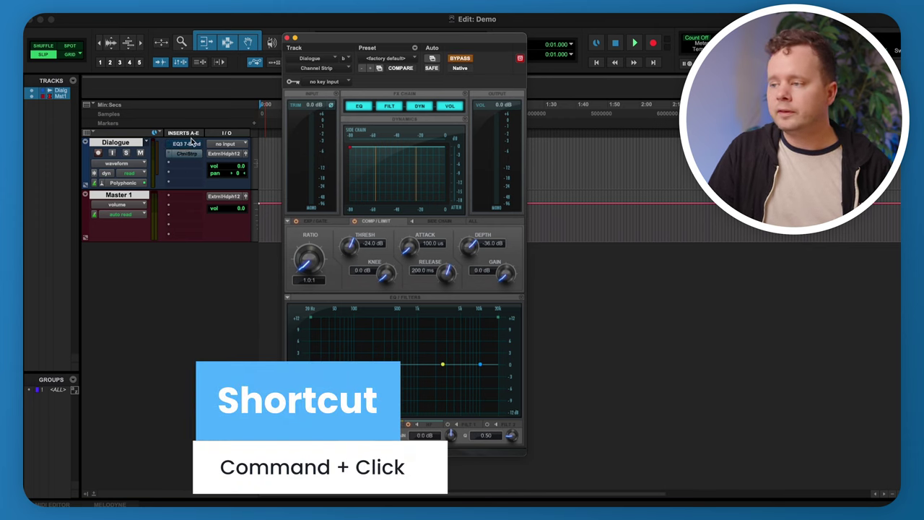
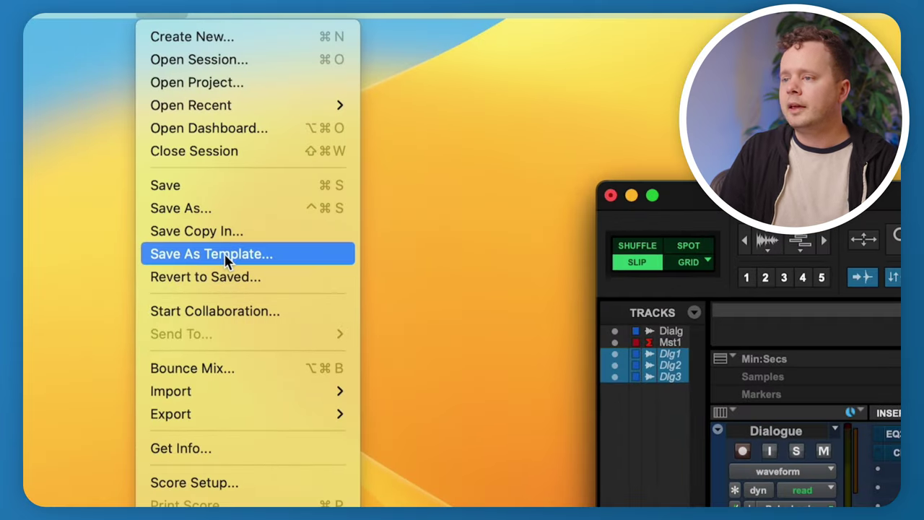
Save the session as a system template named Voice Over Template in a new Voice Over category
click(224, 252)
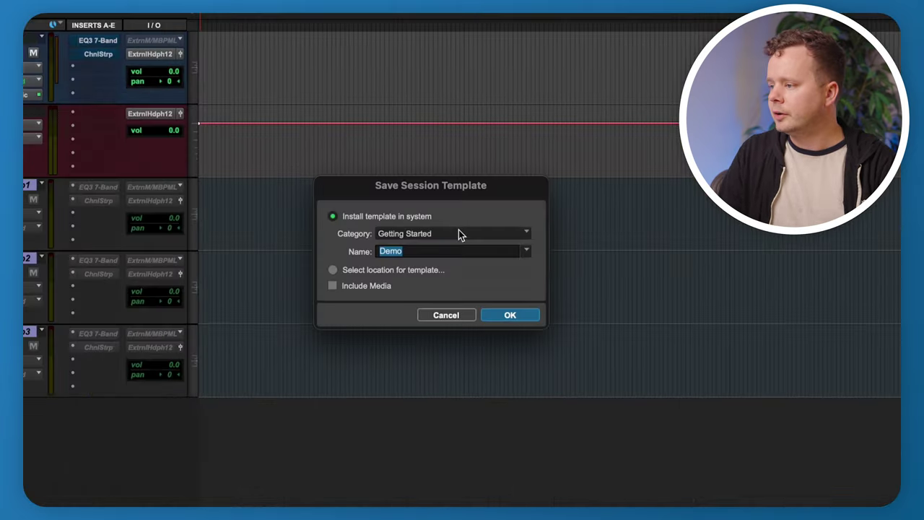
click(445, 271)
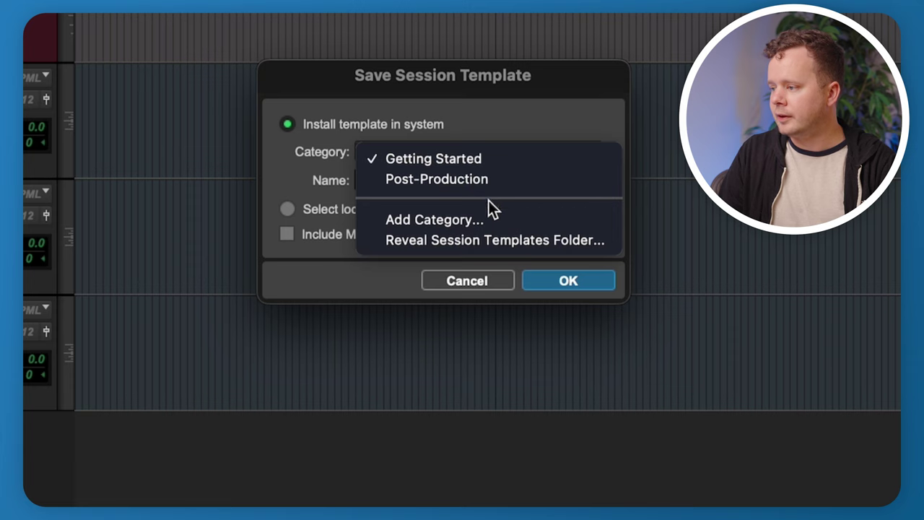
click(478, 219)
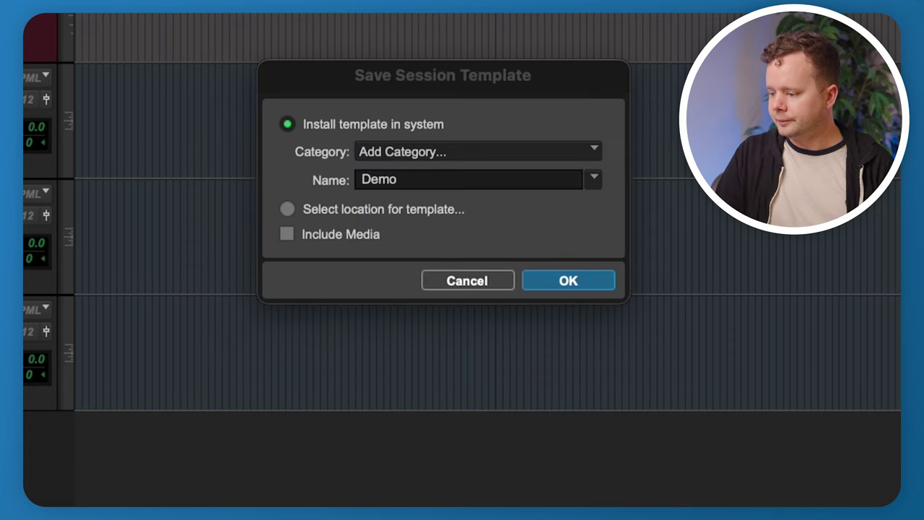
text(Voice )
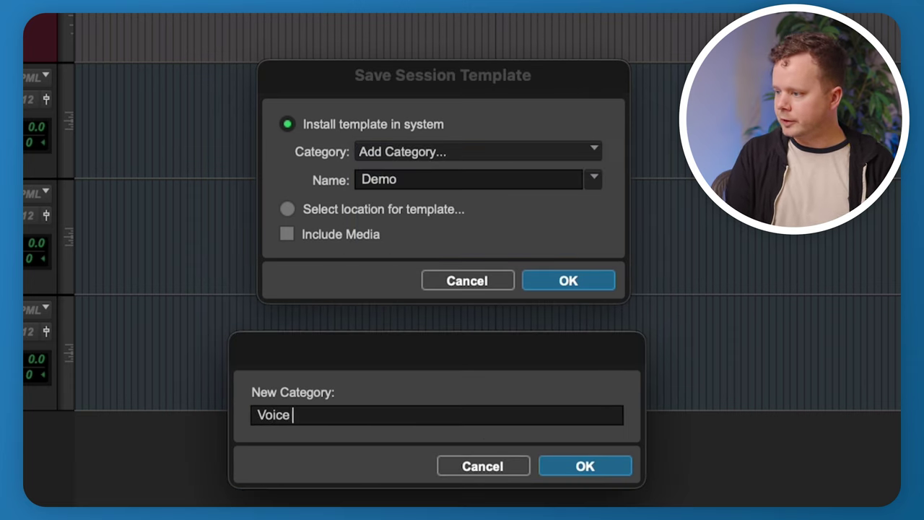
text(Over)
key(Return)
click(527, 184)
key(super+a)
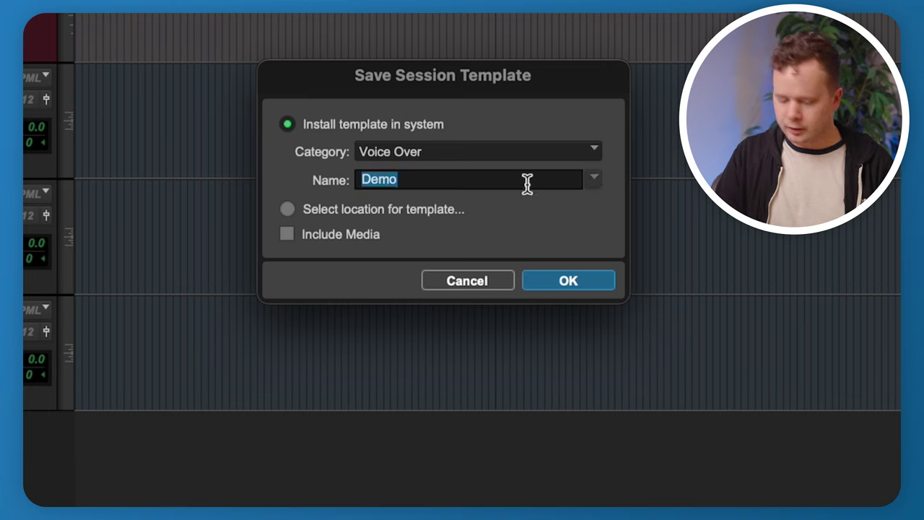
text(Voice Over Template)
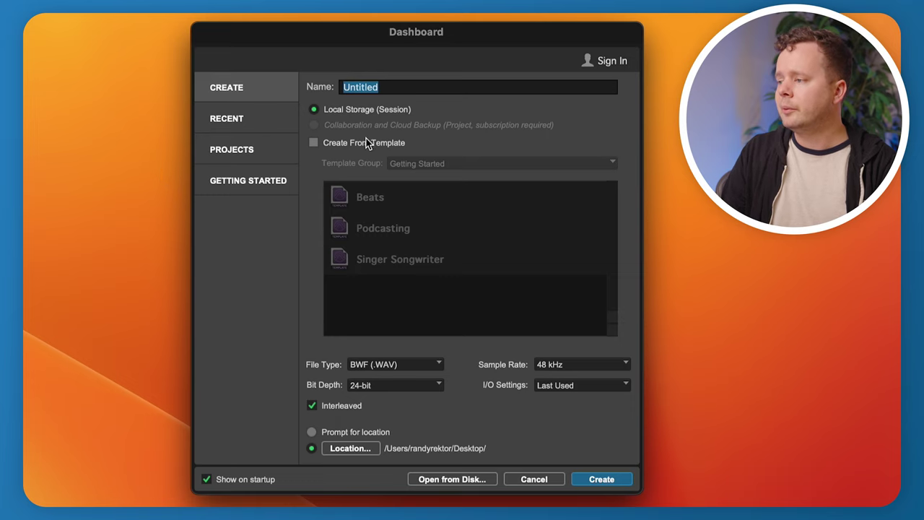
Create a session named Today's Date from the Voice Over Template in the Voice Over template group
click(390, 144)
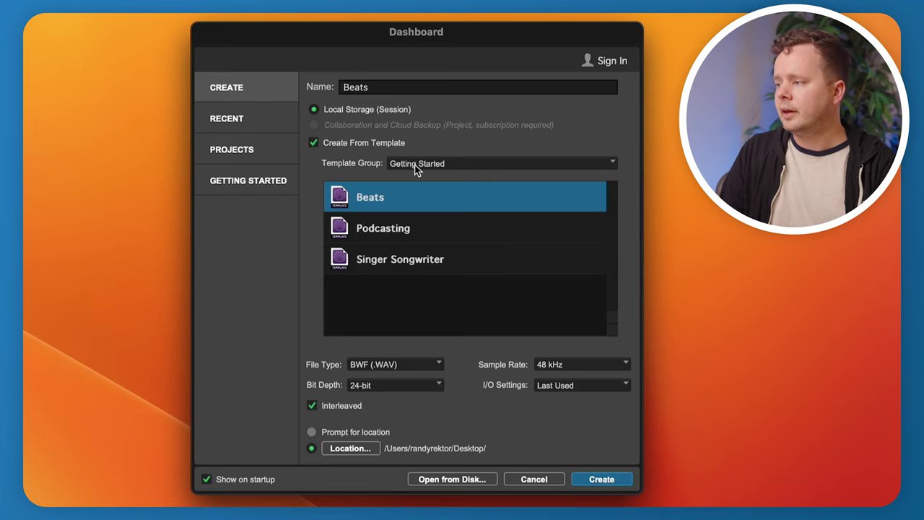
click(453, 165)
click(443, 195)
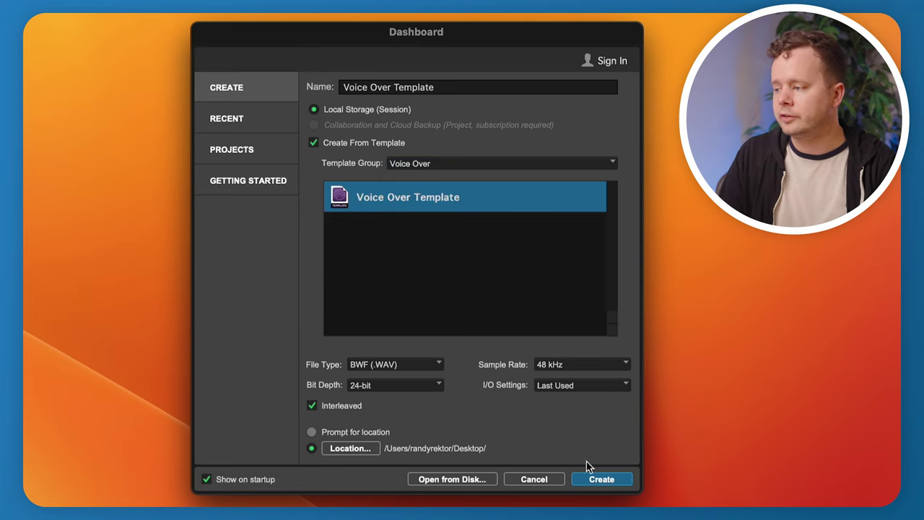
click(377, 92)
key(super+a)
key(BackSpace)
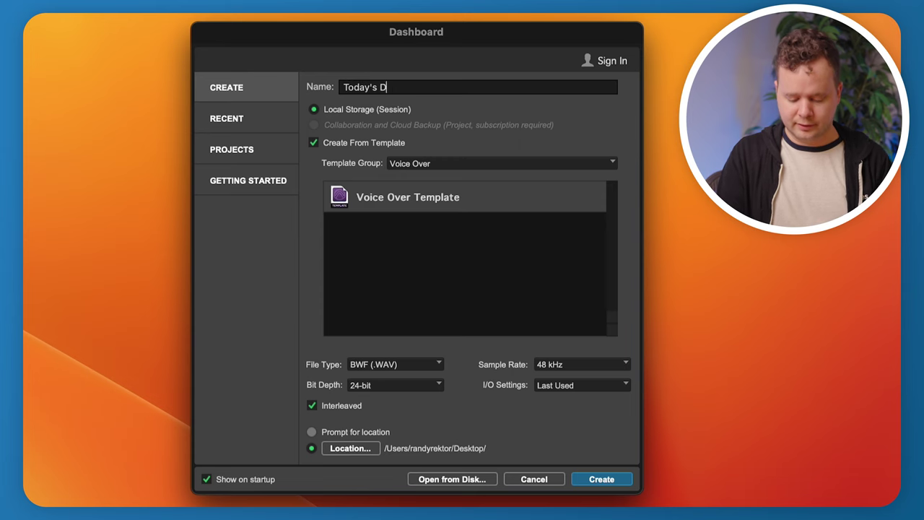
click(601, 479)
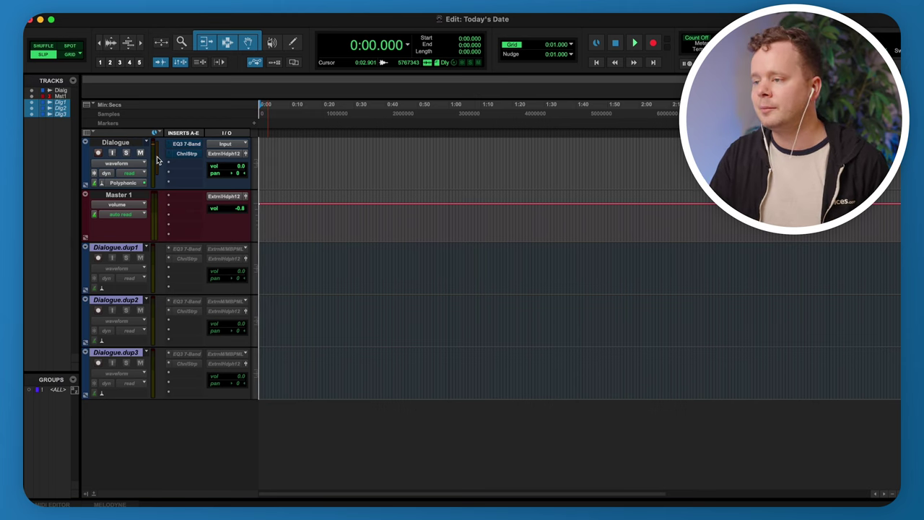
Turn on input monitoring for the Dialogue track and arm it for recording
click(113, 153)
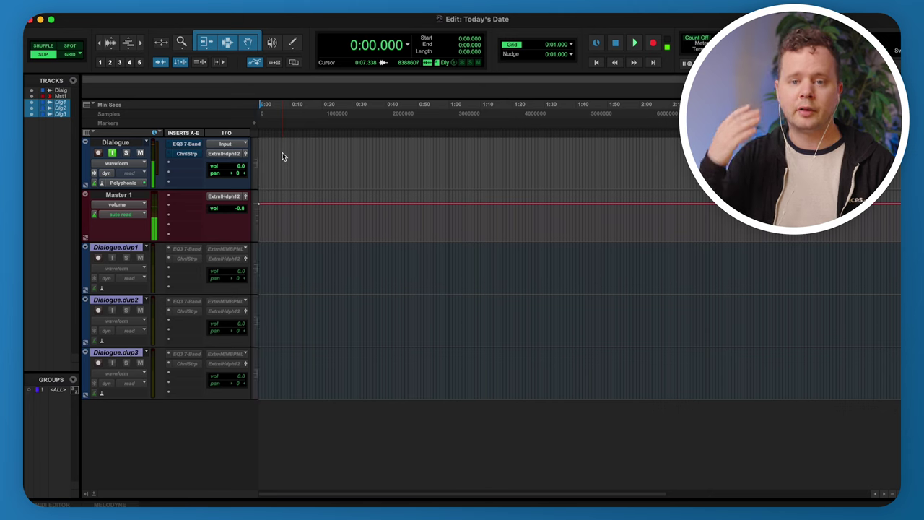
key(space)
key(space)
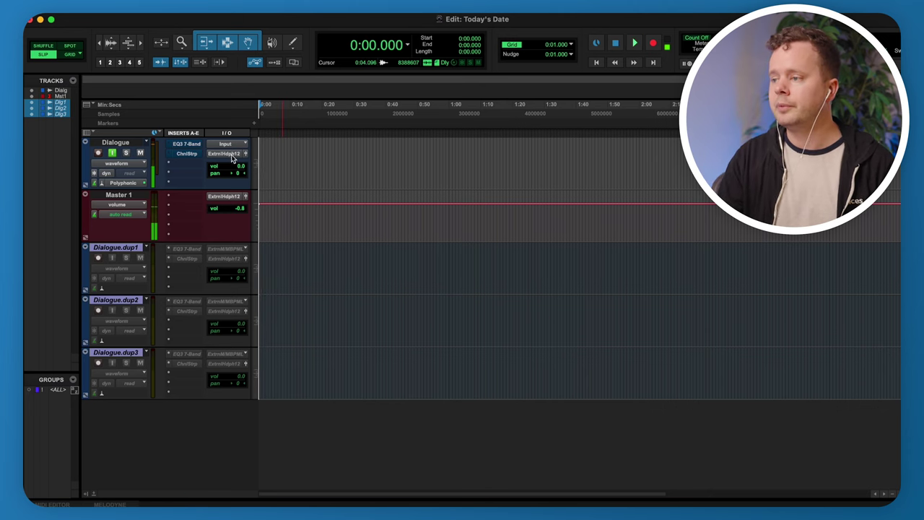
click(99, 153)
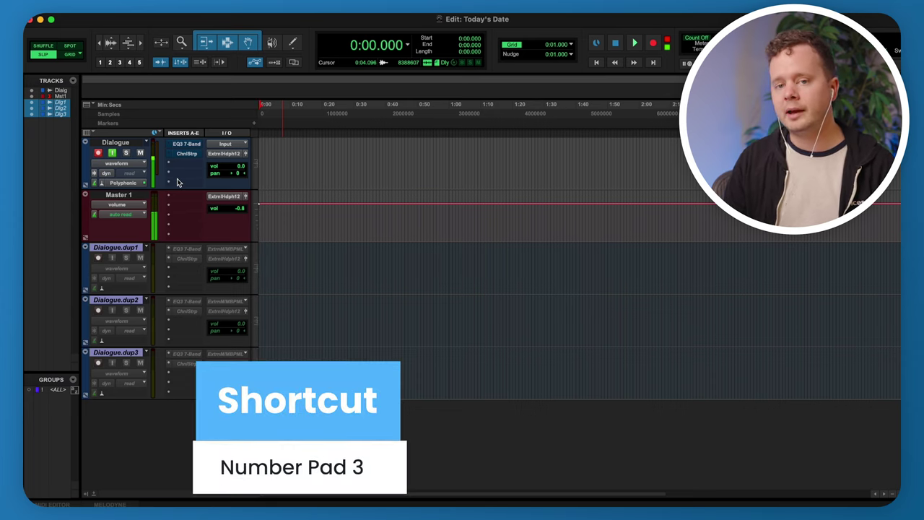
Record a brief test take on the Dialogue track and stop
key(KP_3)
key(space)
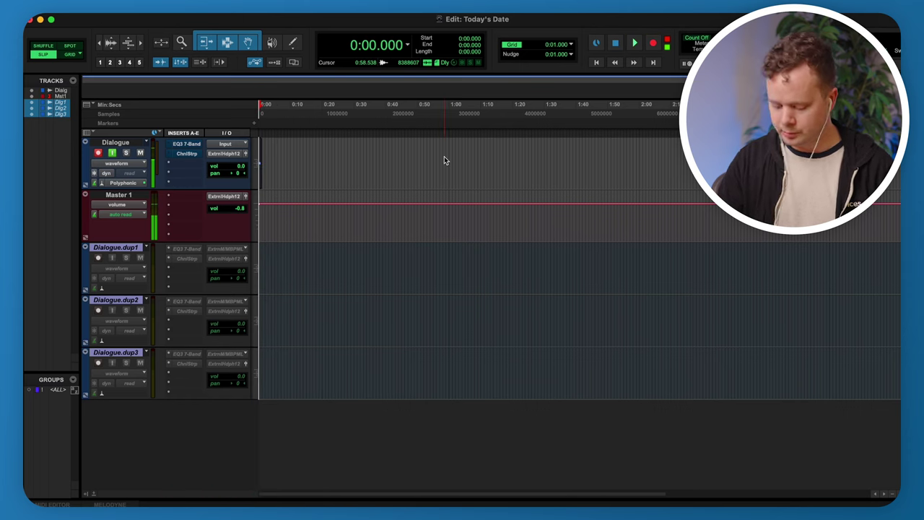
Record a take of about 26 seconds on the Dialogue track from the session start, reducing all track heights while recording
key(KP_3)
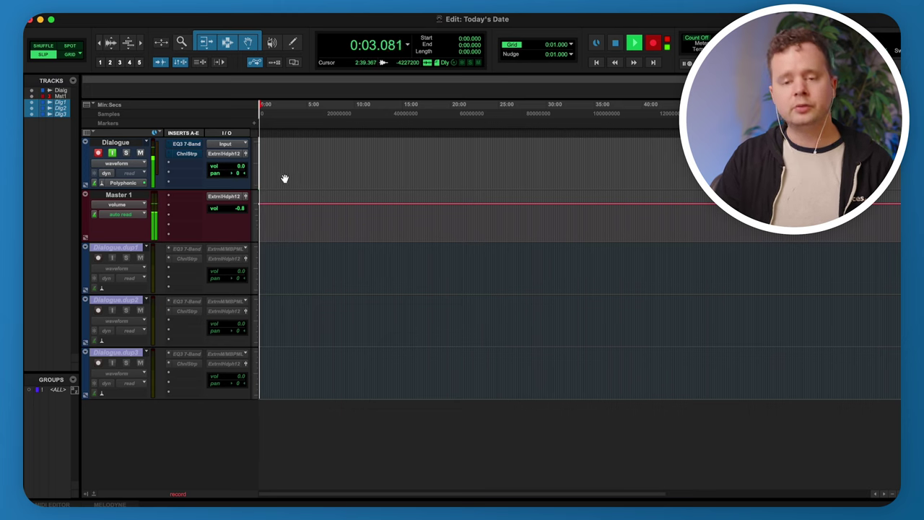
scroll(284, 174, up, 5)
scroll(284, 174, down, 3)
scroll(285, 173, up, 2)
scroll(285, 173, up, 2)
scroll(284, 172, down, 4)
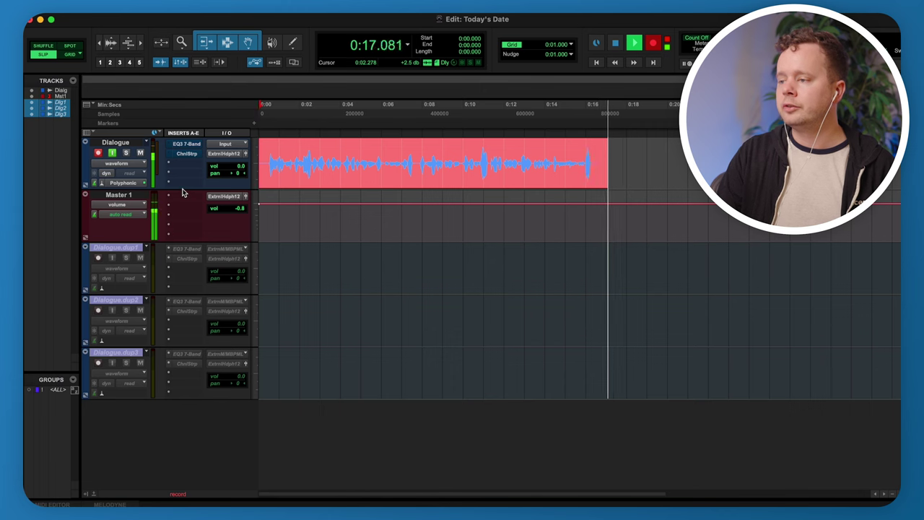
mouse_move(182, 191)
mouse_down()
mouse_move(194, 233)
mouse_move(195, 180)
mouse_up()
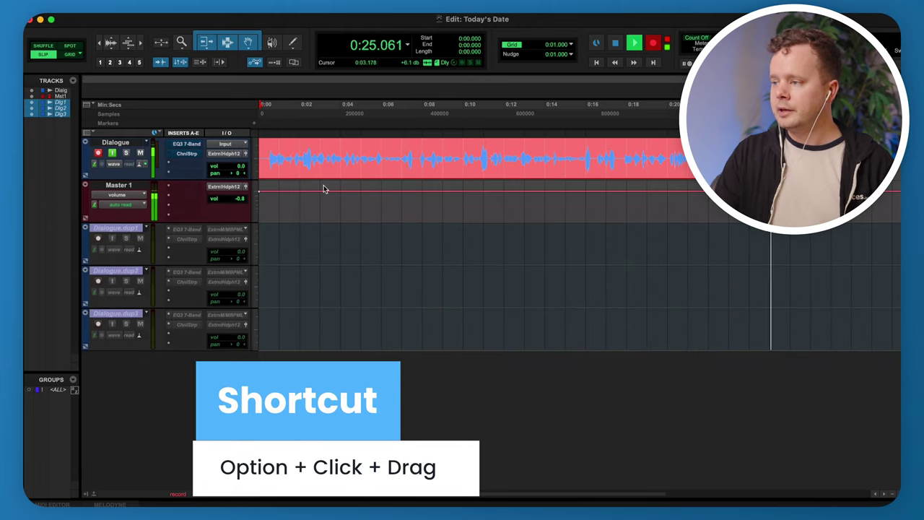
key(space)
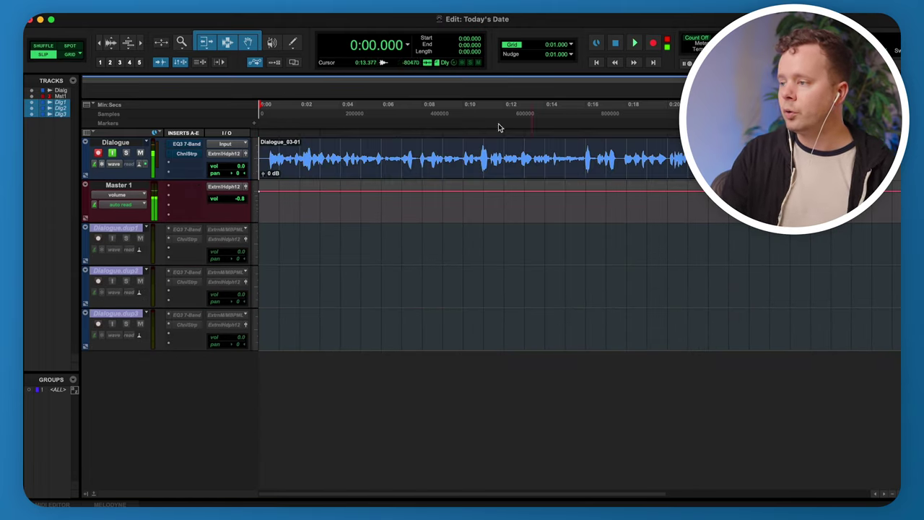
Select the Dialogue track and increase the height of all tracks for editing
click(119, 142)
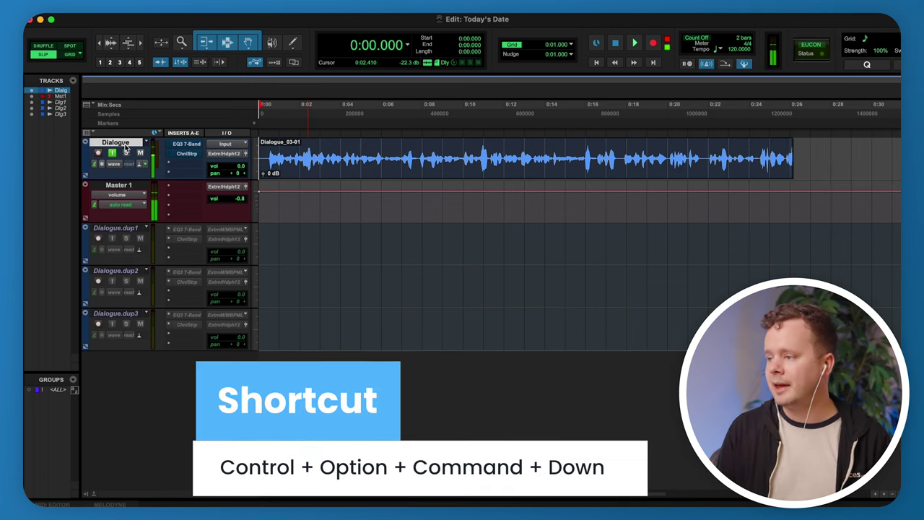
key(ctrl+alt+super+Down)
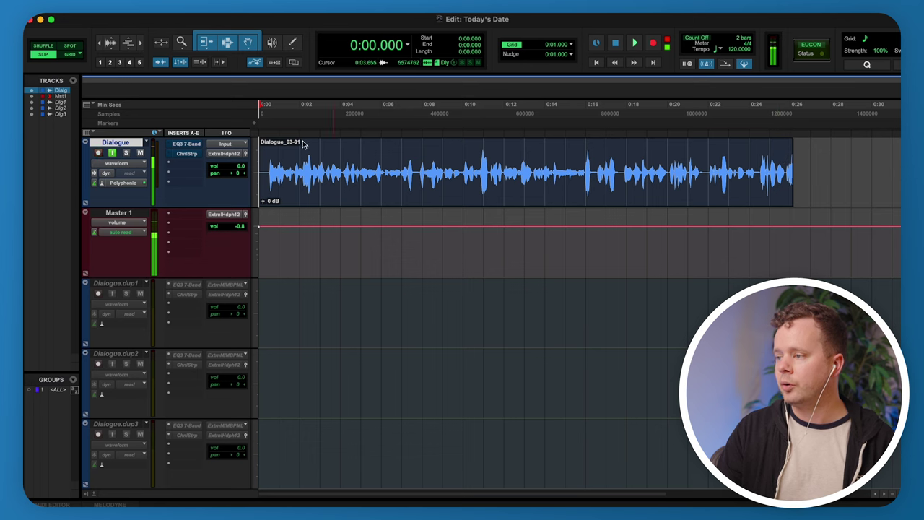
scroll(770, 186, up, 1)
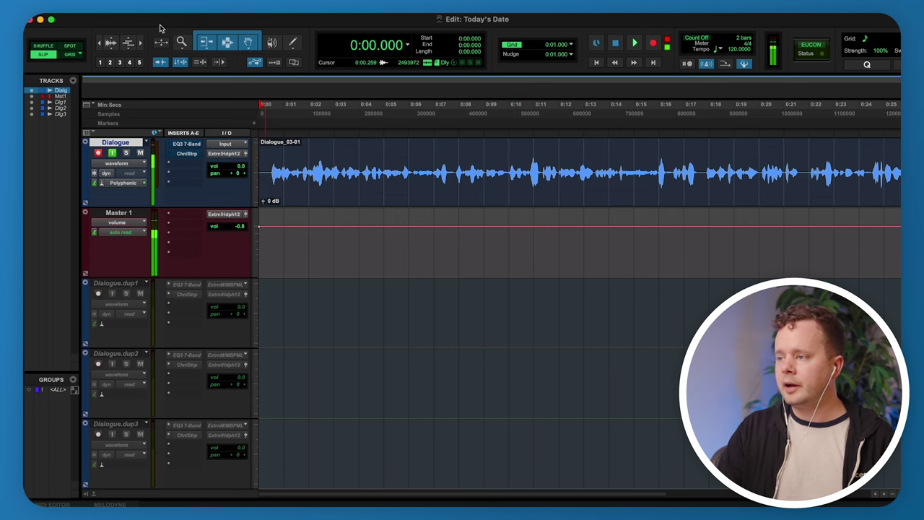
Try trimming the start of the recorded dialogue clip with the Trim tool
click(206, 45)
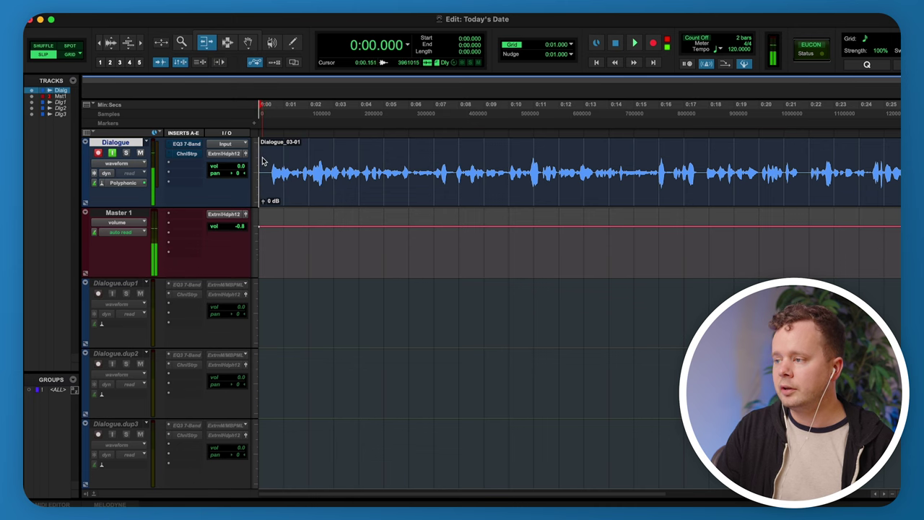
drag(263, 160, 416, 162)
Use the Selector tool to delete the dialogue clip's audio from about 2.7 to 9.9 seconds, and undo the deletion
click(228, 43)
click(388, 162)
drag(327, 160, 507, 173)
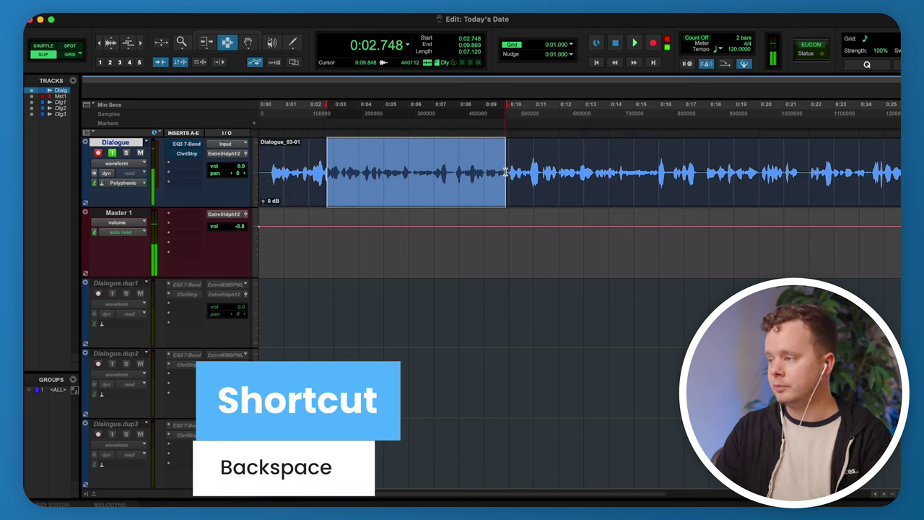
key(BackSpace)
key(super+z)
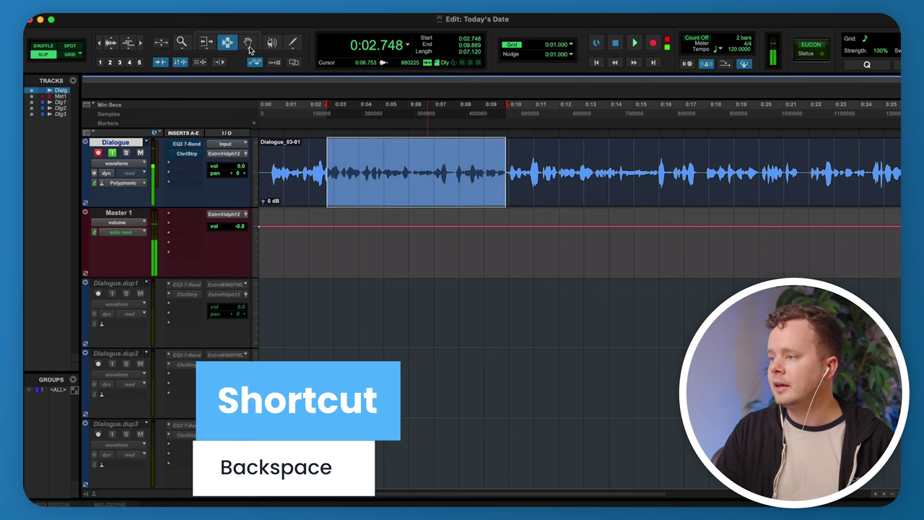
Select the whole dialogue clip with the Grabber tool and slide it along the track and back to the session start
click(249, 44)
click(377, 187)
drag(441, 190, 371, 185)
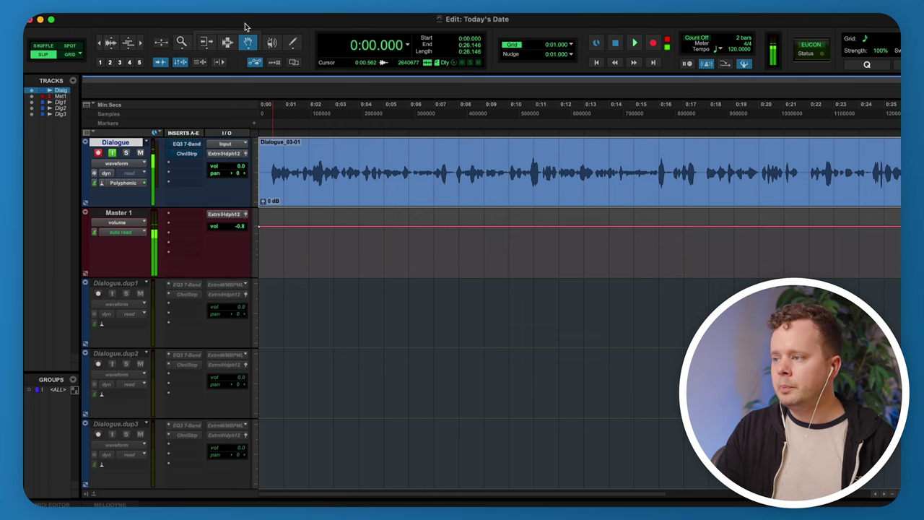
Enable the Smart Tool, select about one second of the dialogue clip, and trim the clip's start with it, undoing the trim
key(super+6)
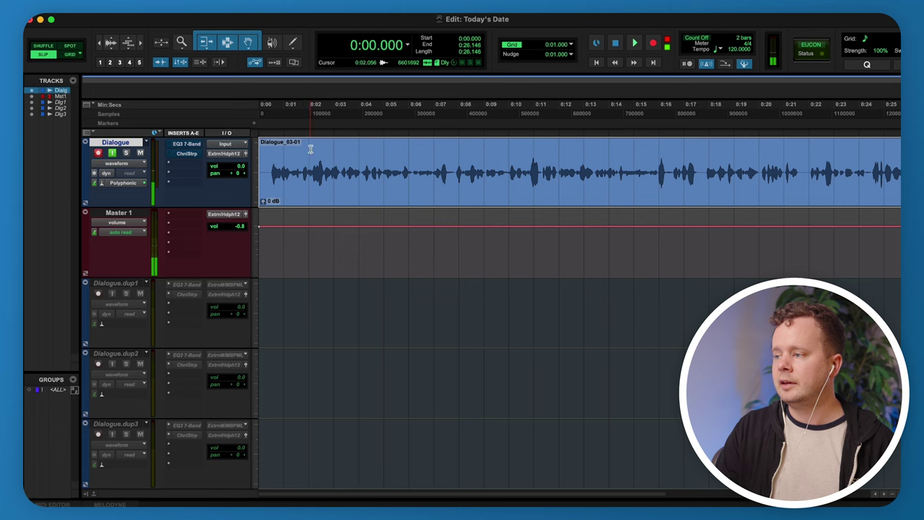
mouse_move(318, 149)
mouse_down()
mouse_move(387, 151)
mouse_move(323, 155)
mouse_up()
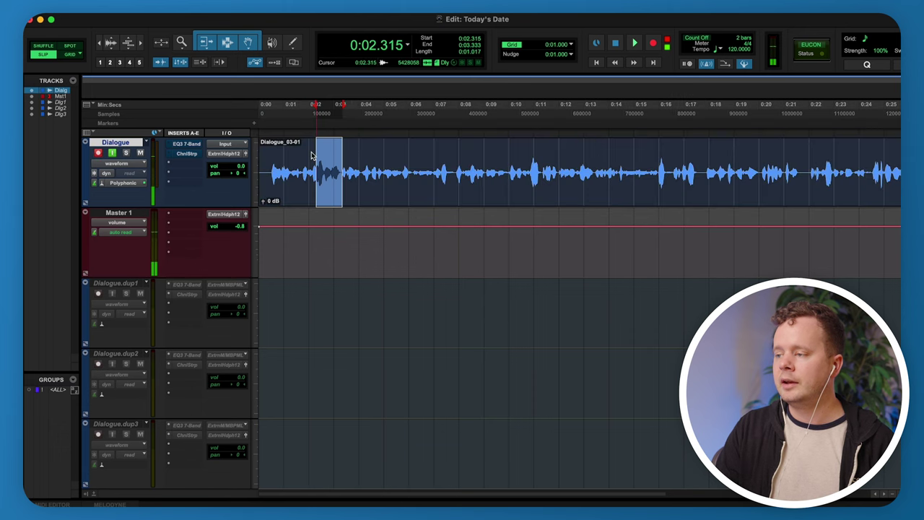
drag(262, 158, 503, 166)
key(super+z)
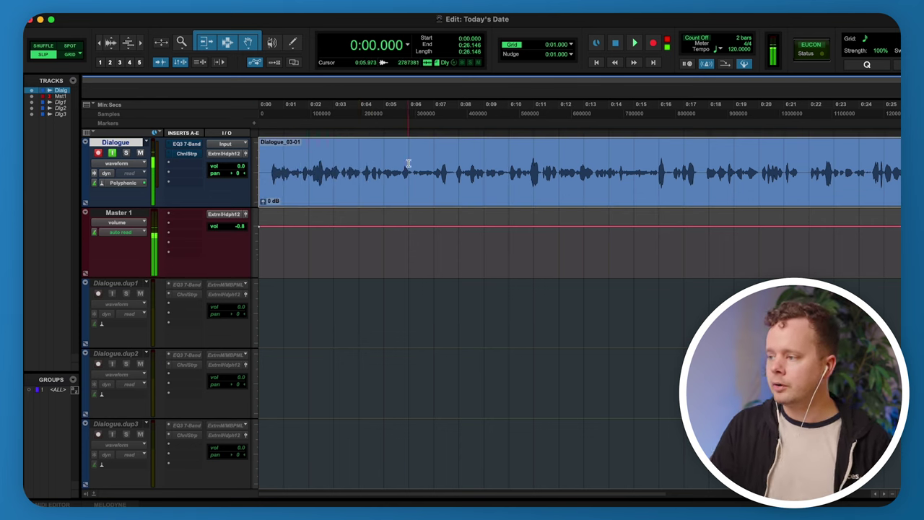
Trim the dialogue clip's start to the cursor at about 7.9 seconds and again at about 9.1 seconds
drag(456, 166, 259, 168)
click(456, 177)
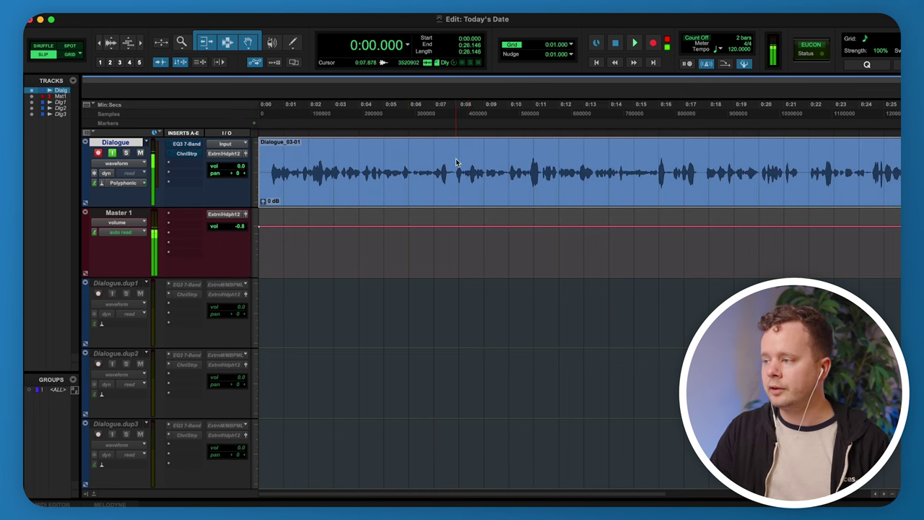
click(455, 159)
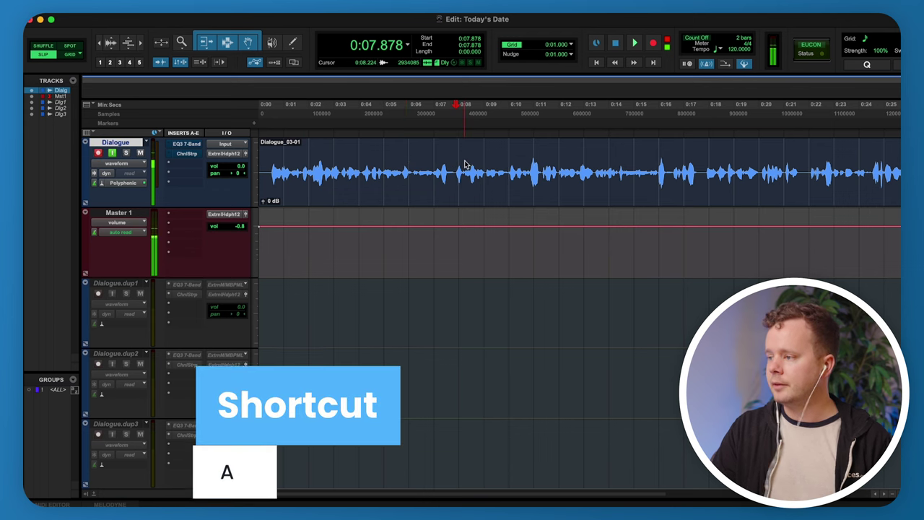
key(a)
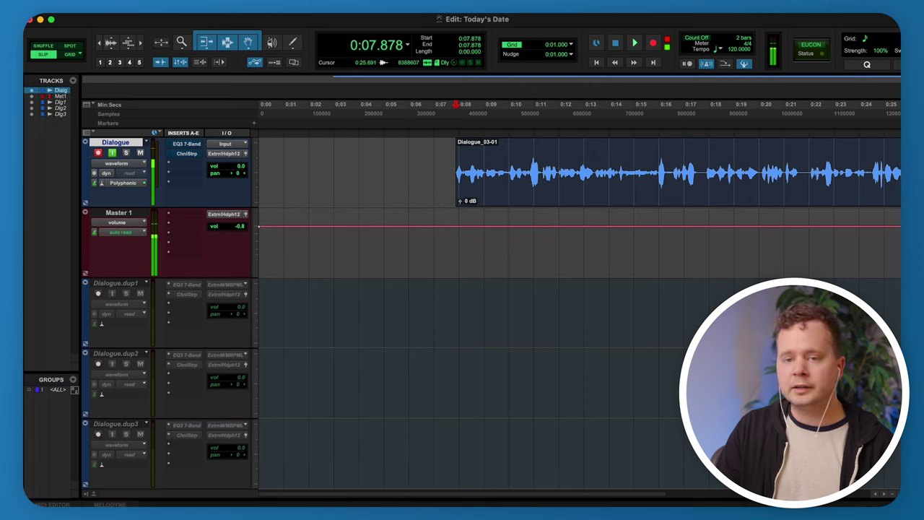
click(487, 162)
key(a)
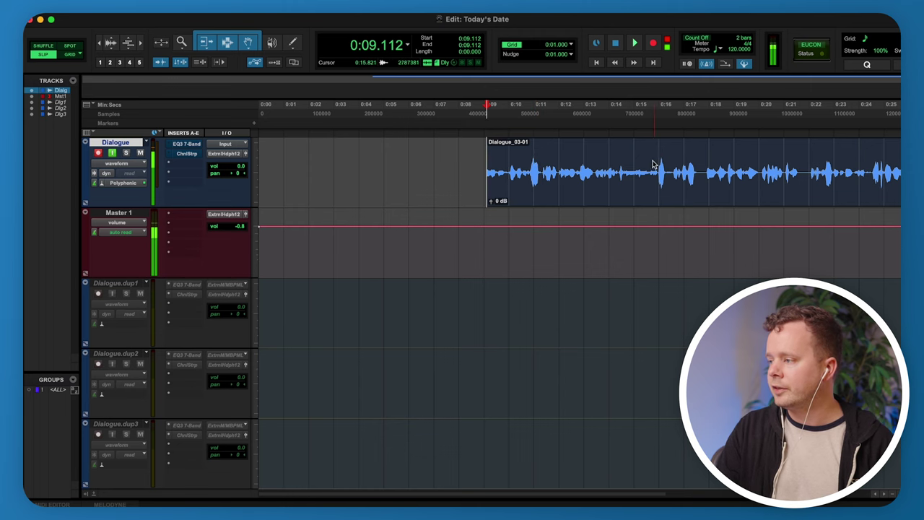
Trim the dialogue clip's end to the cursor at about 16.5 seconds
click(655, 165)
click(672, 165)
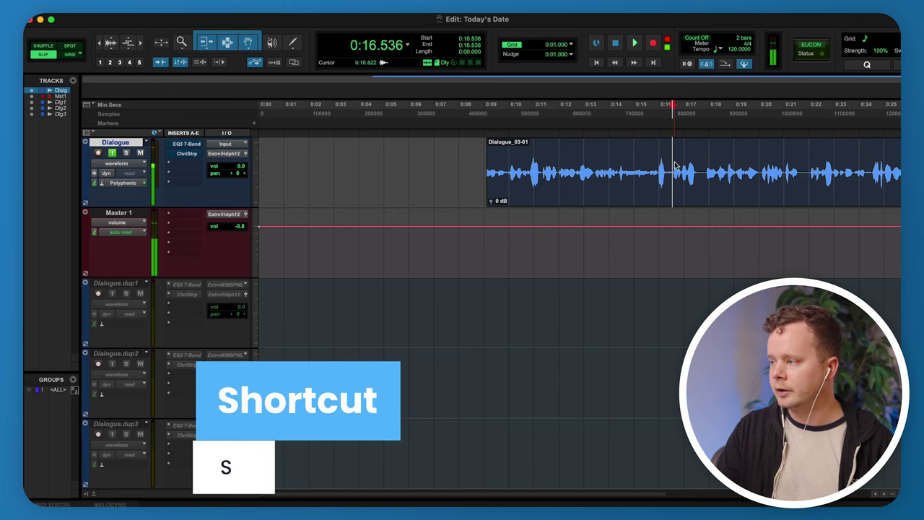
key(s)
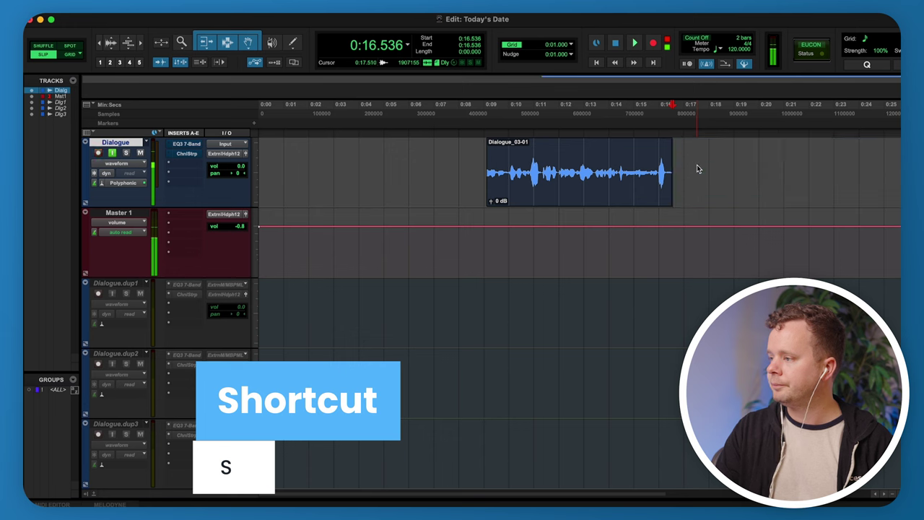
Add a short fade-in at the trimmed clip's start and a short fade-out at its end
click(459, 162)
drag(478, 153, 495, 166)
key(f)
drag(679, 159, 667, 176)
scroll(669, 177, right, 1)
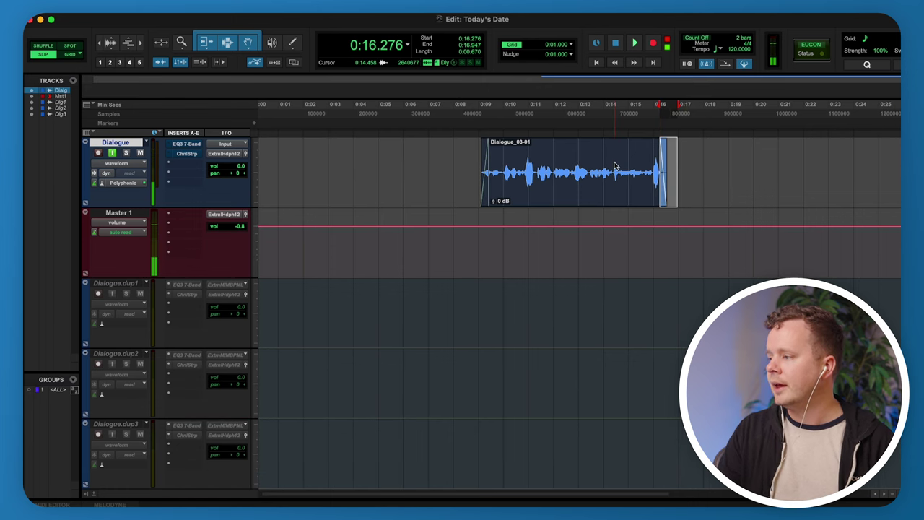
key(f)
click(466, 166)
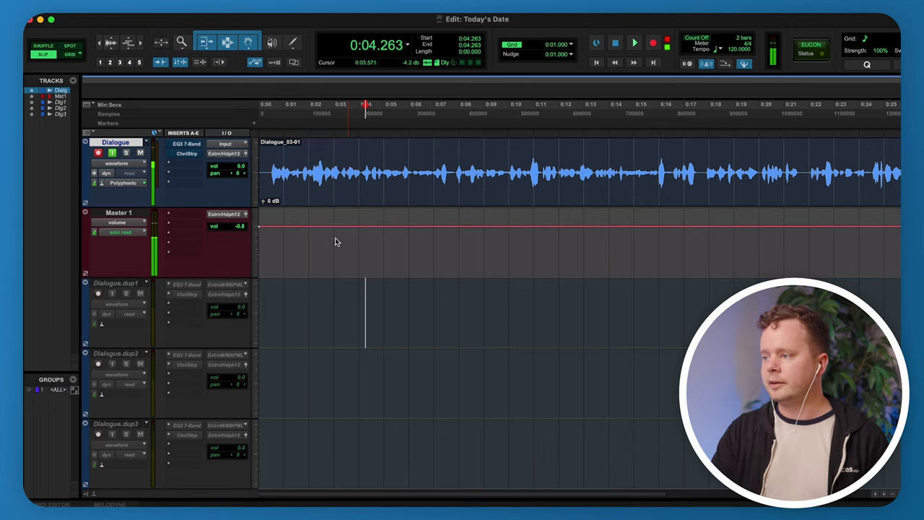
Split the full dialogue clip at about 3.3, 7.8, 11.9, 16.6 and 21.6 seconds
click(287, 153)
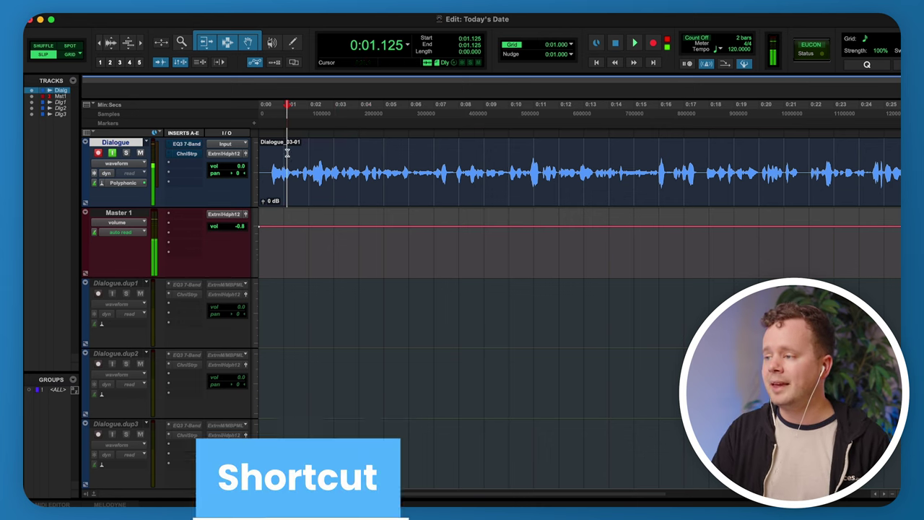
click(345, 156)
click(343, 157)
key(super+e)
click(454, 160)
key(super+e)
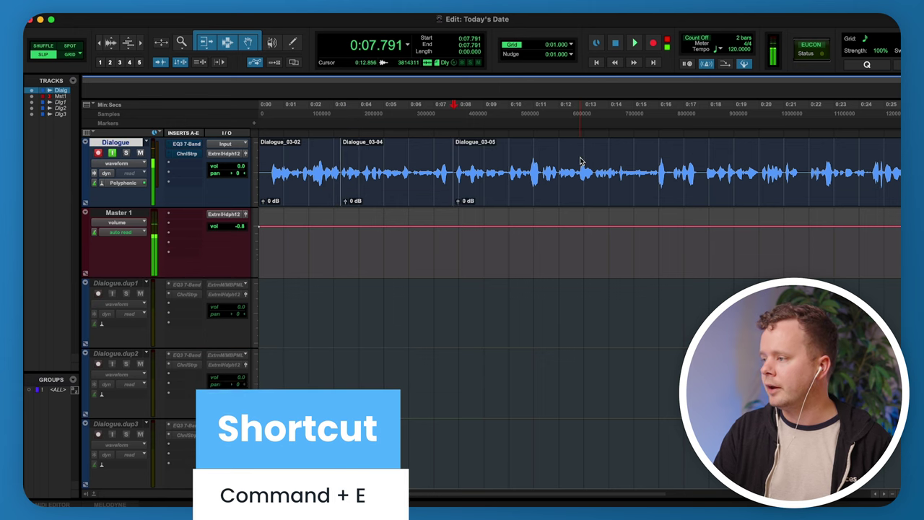
click(557, 160)
key(super+e)
click(673, 162)
key(super+e)
click(800, 160)
key(super+e)
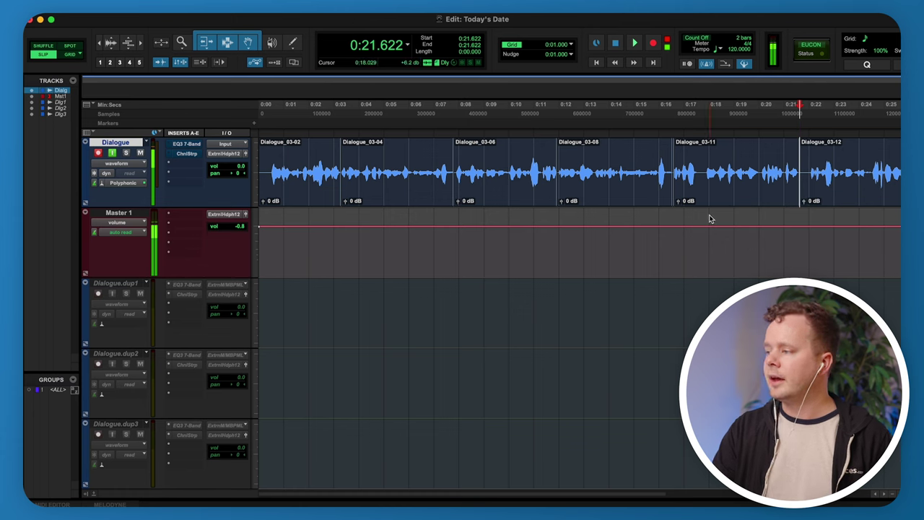
Delete the second, fourth and last pieces of the split dialogue clip
click(383, 200)
key(Delete)
click(621, 196)
key(Delete)
click(841, 190)
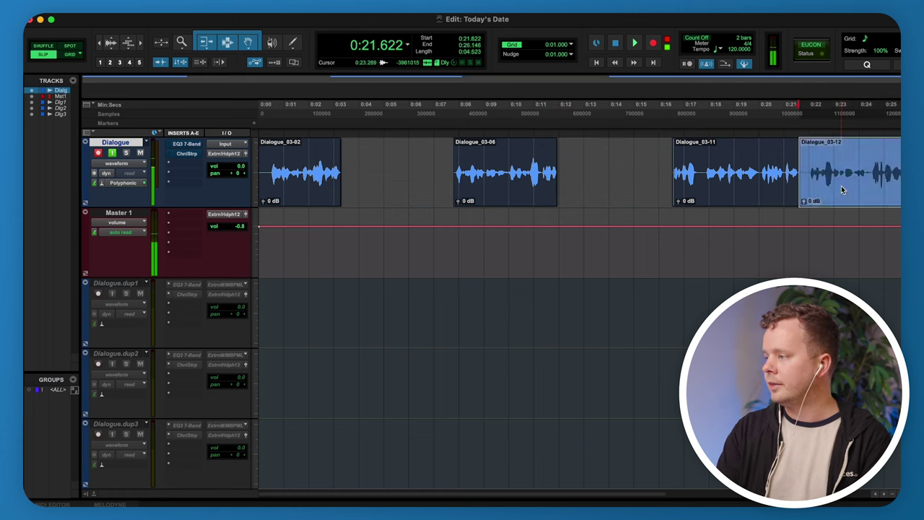
key(Delete)
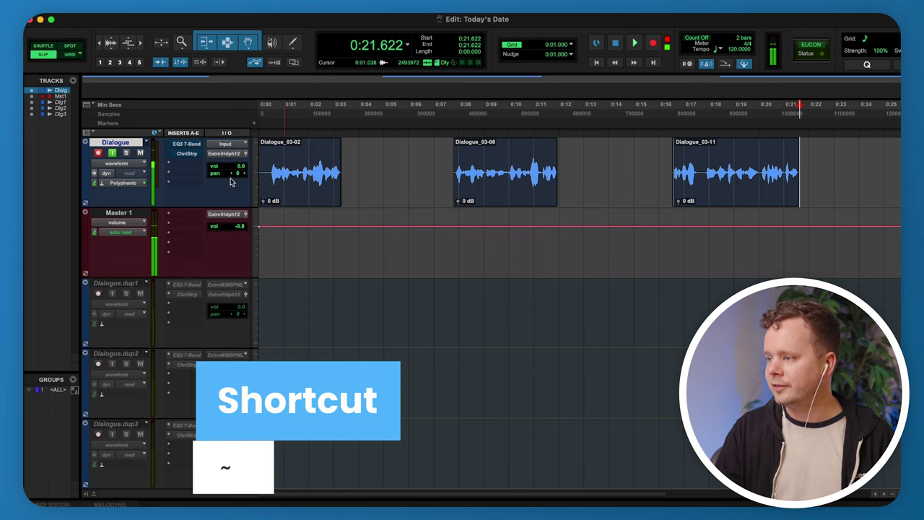
Switch to Shuffle edit mode and move the two detached clips toward the first so they snap end to end
key(grave)
key(grave)
key(grave)
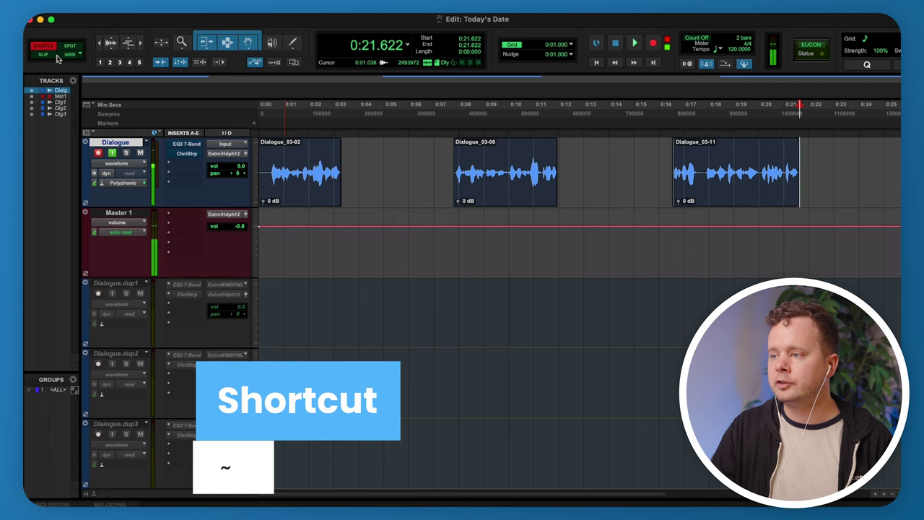
click(508, 192)
drag(508, 190, 423, 193)
click(737, 191)
drag(737, 191, 602, 190)
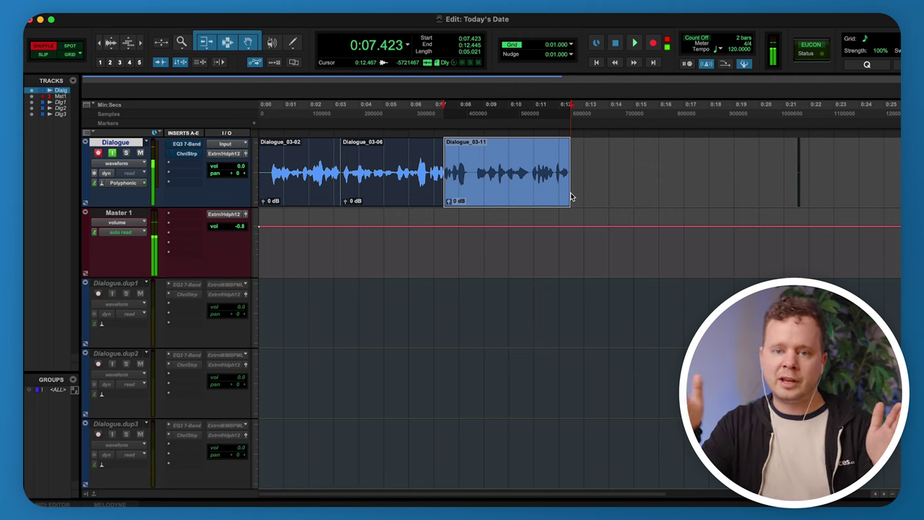
Return from Shuffle to Slip edit mode and select the middle dialogue clip
key(F2)
key(F1)
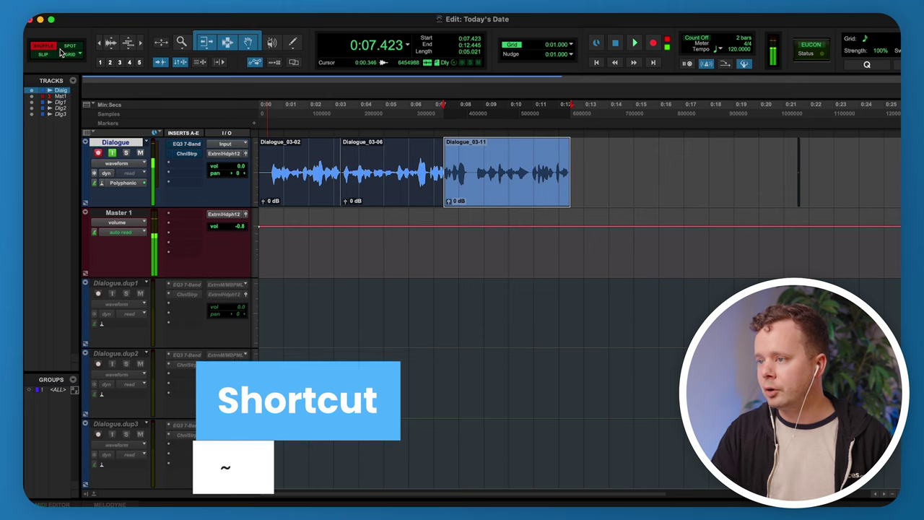
key(grave)
click(397, 192)
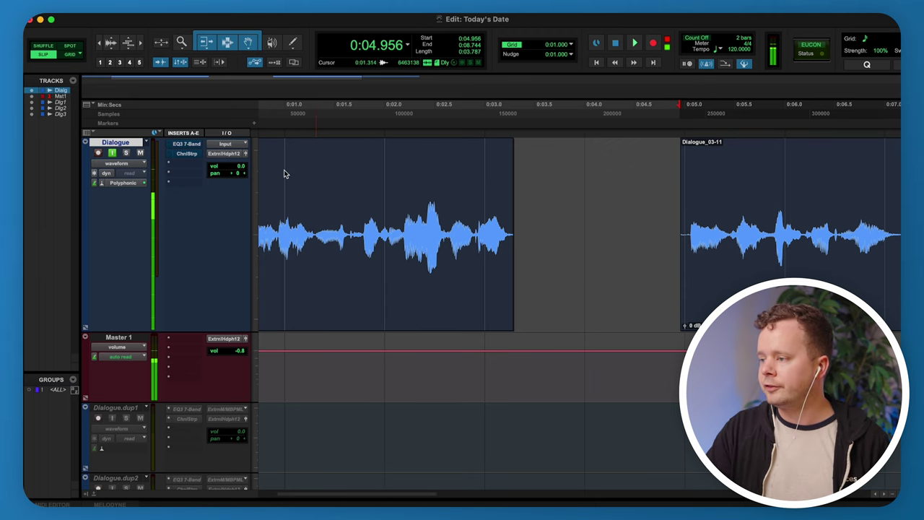
Mark the first clip's passage from about 1.8 to 3.2 seconds and the next clip's opening word at about 5.1 seconds
click(362, 219)
drag(363, 219, 503, 224)
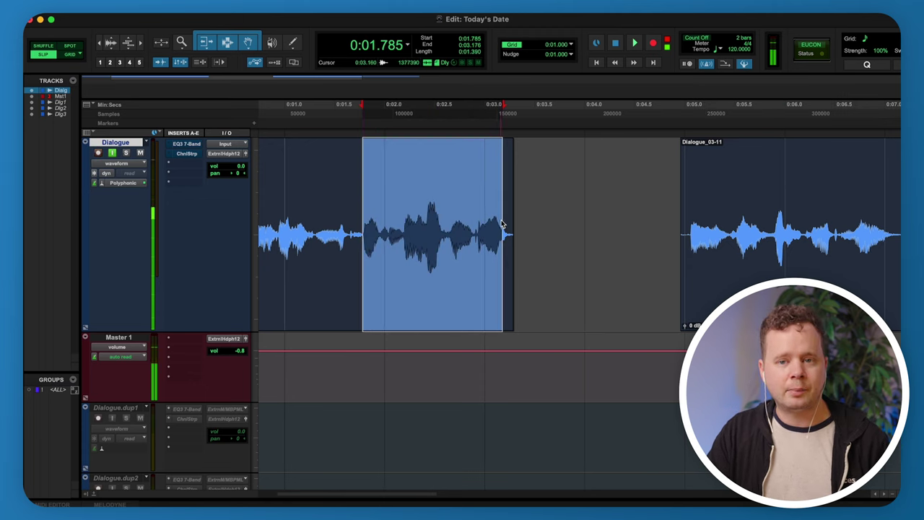
click(563, 214)
mouse_move(663, 218)
mouse_down()
mouse_move(830, 222)
mouse_move(679, 225)
mouse_up()
click(697, 226)
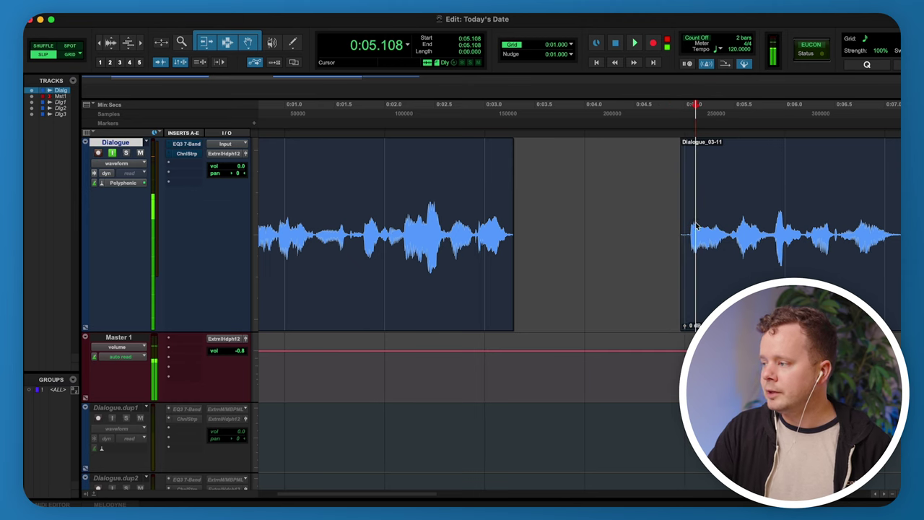
Slide the Dialogue_03-11 clip over the first clip's ending so it starts at about 1.69 seconds
click(363, 231)
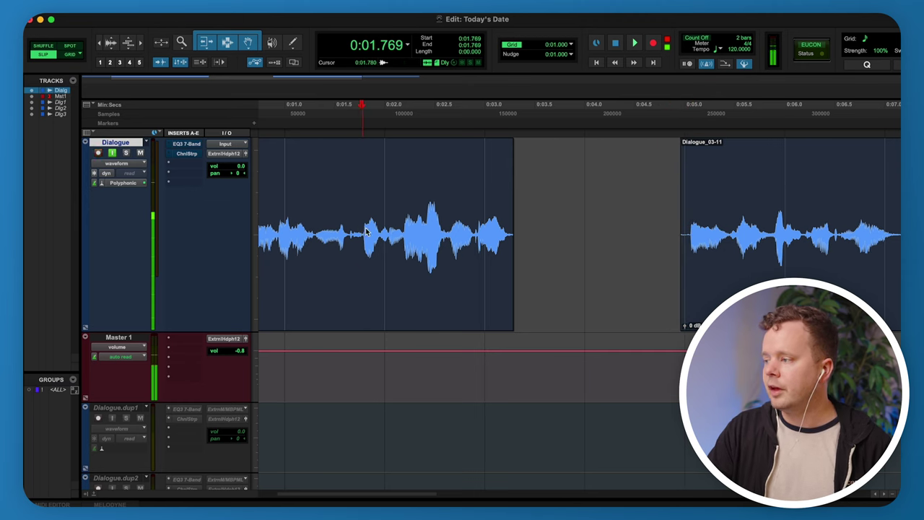
click(714, 286)
drag(710, 286, 387, 290)
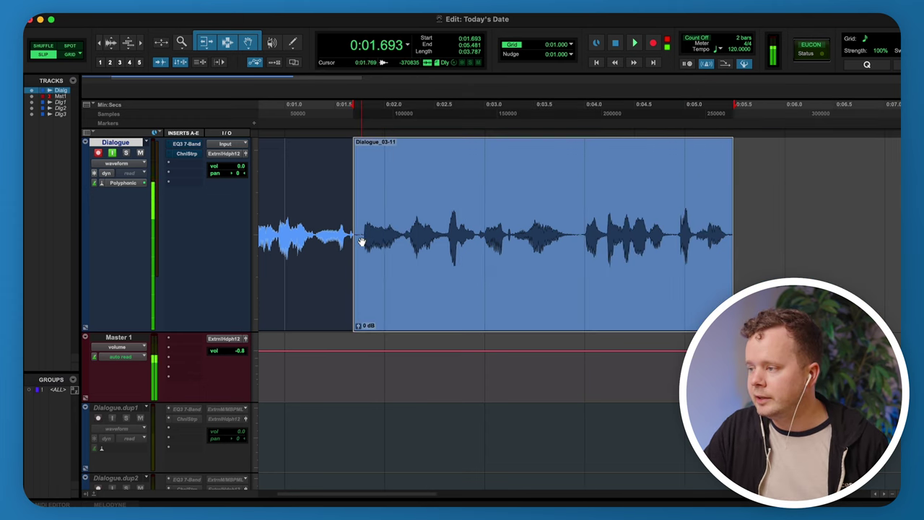
Move the boundary between the two dialogue clips to about 1.78 seconds and crossfade it over about 0.018 seconds
scroll(356, 231, down, 2)
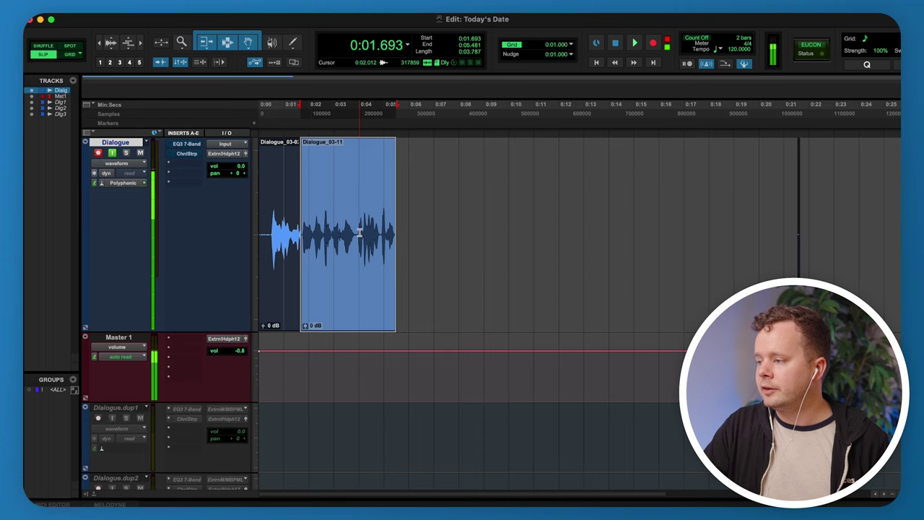
scroll(615, 261, up, 6)
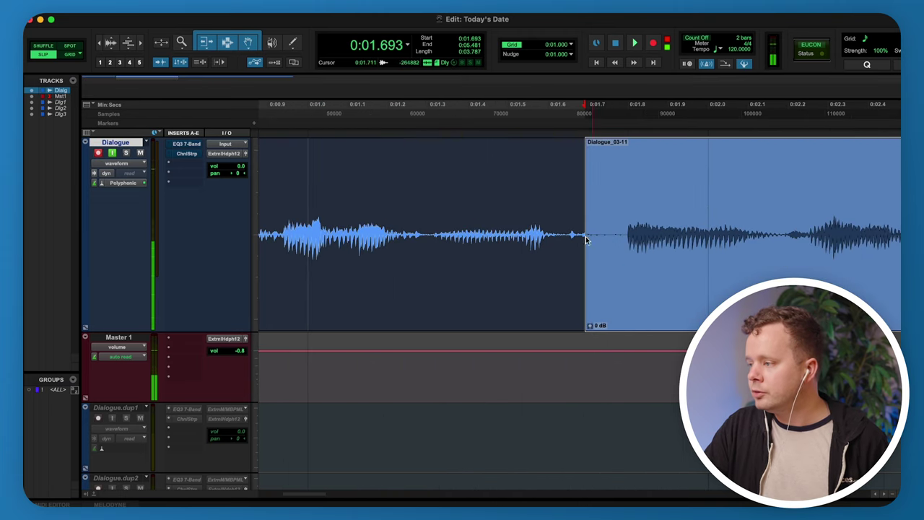
drag(580, 227, 622, 248)
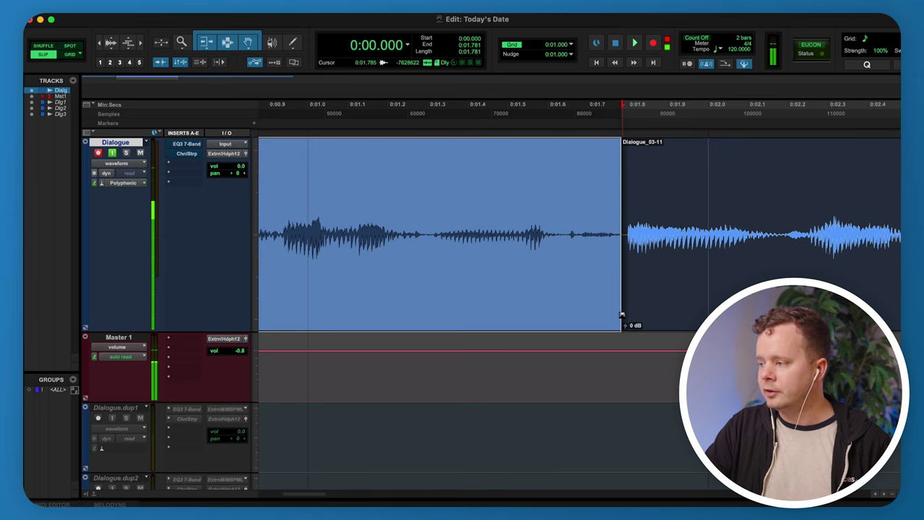
drag(620, 315, 617, 312)
key(super+bracketleft)
key(super+bracketleft)
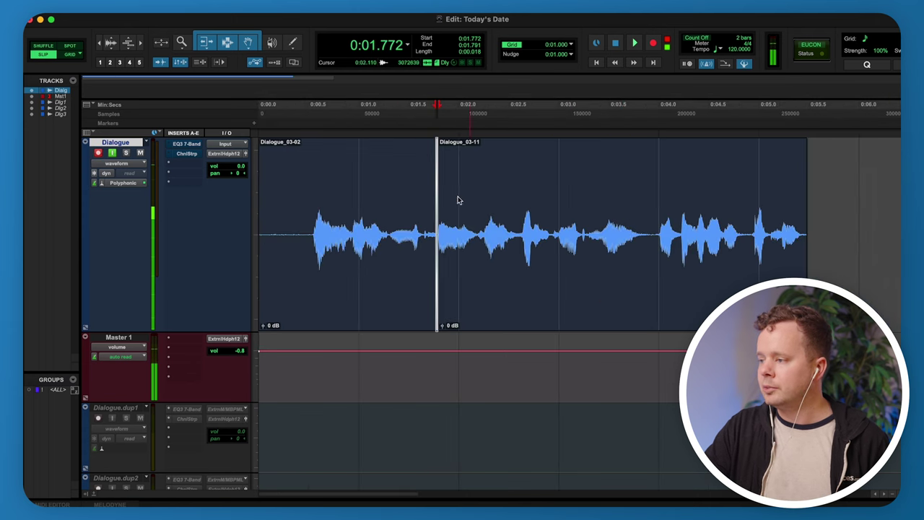
click(289, 187)
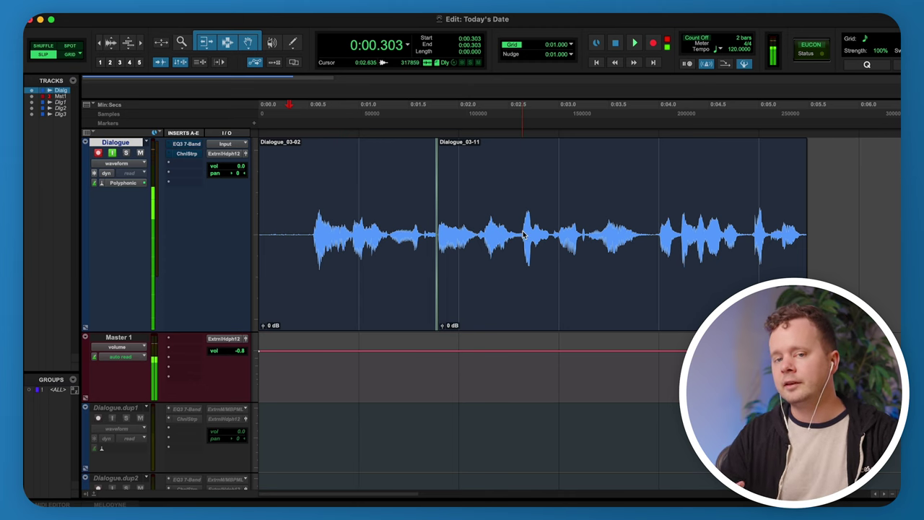
Show the clip list and place Dialogue_01, Dialogue_02 and Dialogue_03 in the empty part of the Dialogue track
key(super+alt+l)
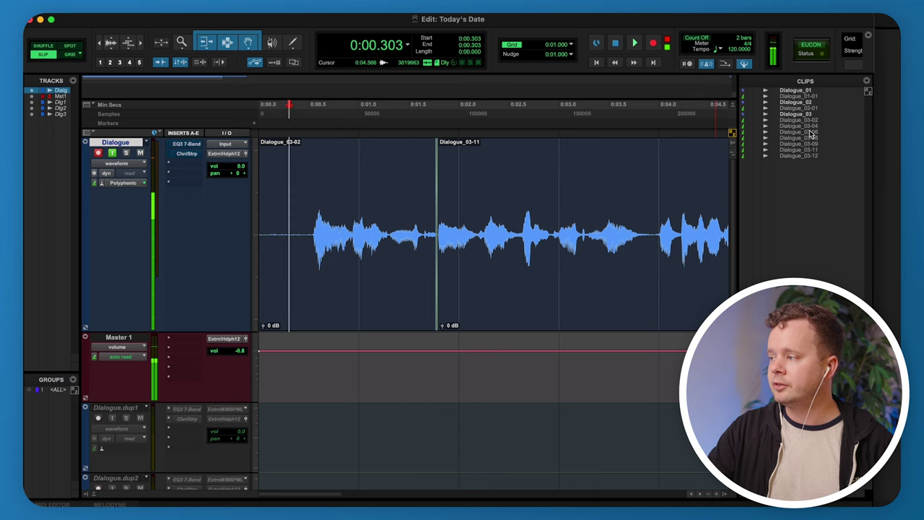
click(804, 89)
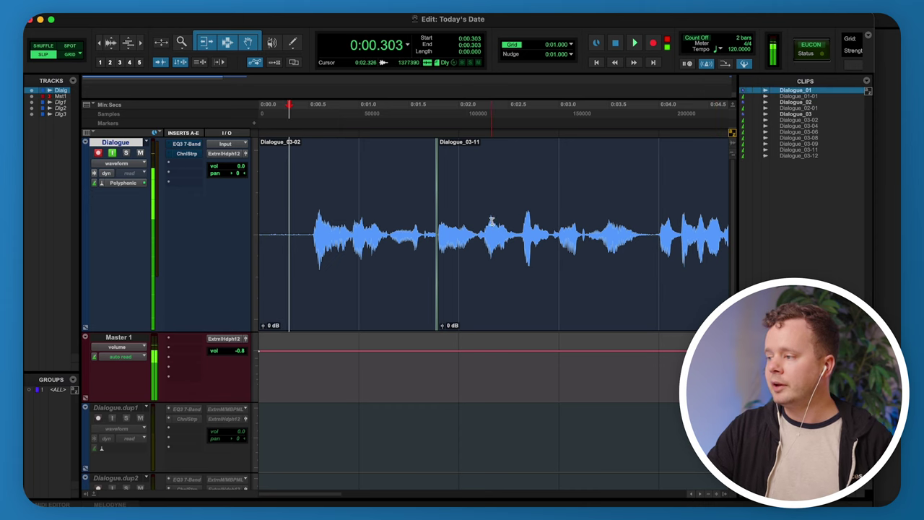
scroll(492, 221, up, 5)
scroll(492, 220, down, 8)
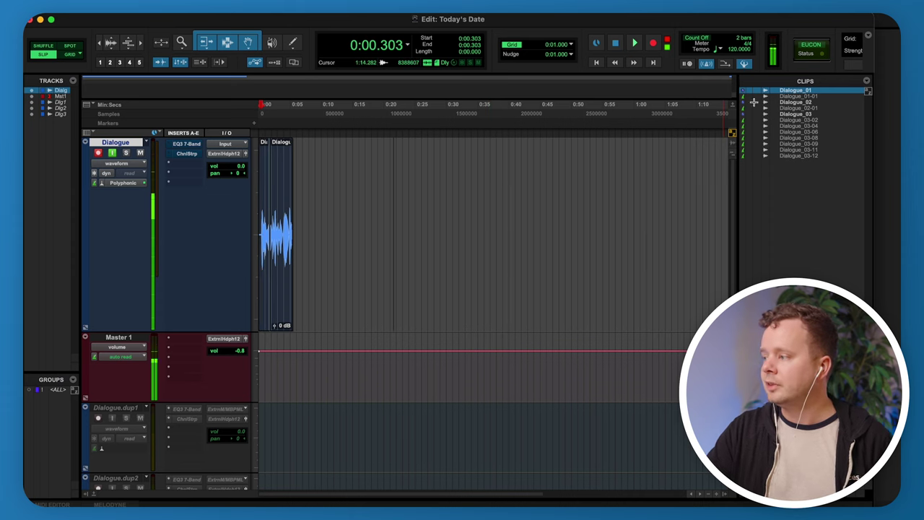
drag(264, 351, 536, 229)
drag(809, 103, 570, 223)
drag(793, 118, 628, 227)
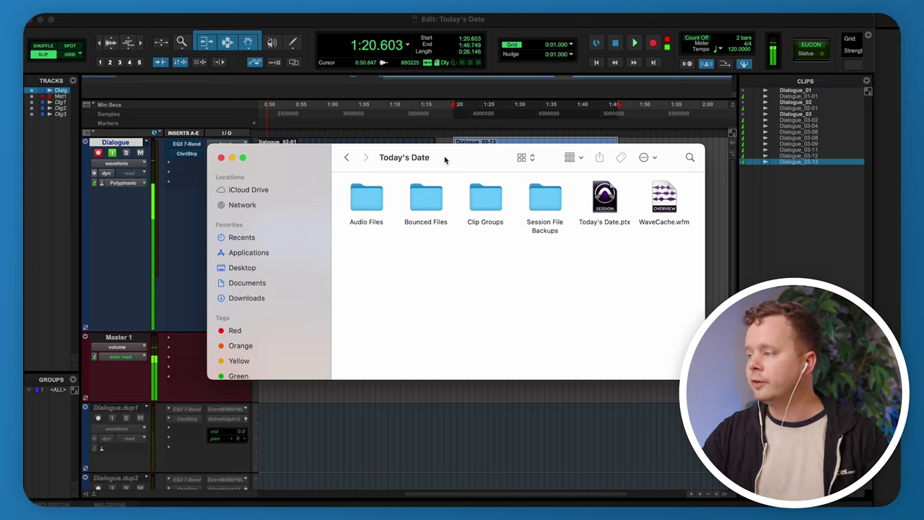
Open the session's Audio Files folder in Finder and select the recorded files
double_click(372, 199)
drag(525, 245, 371, 205)
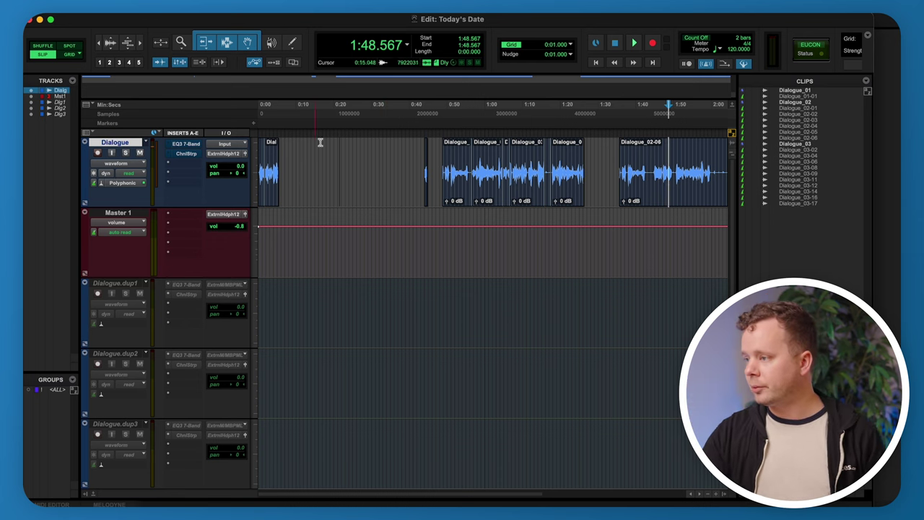
click(574, 186)
shift+click(461, 195)
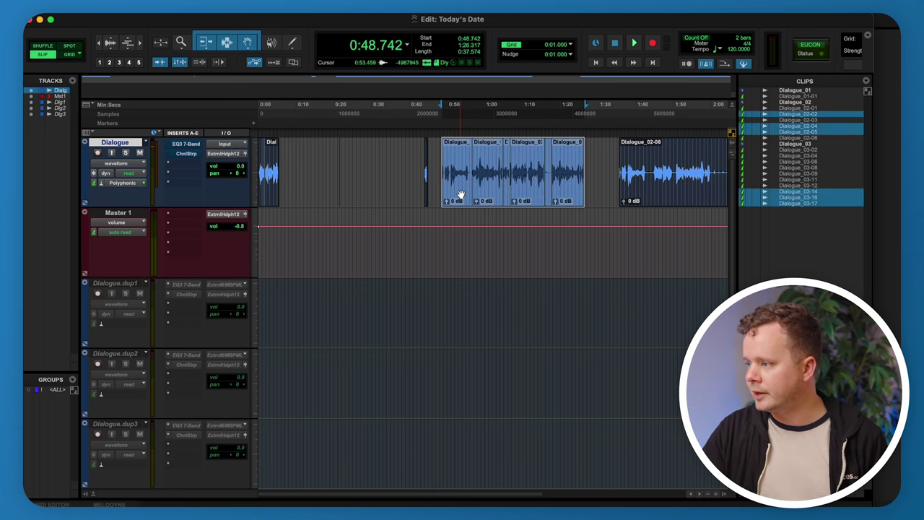
click(596, 184)
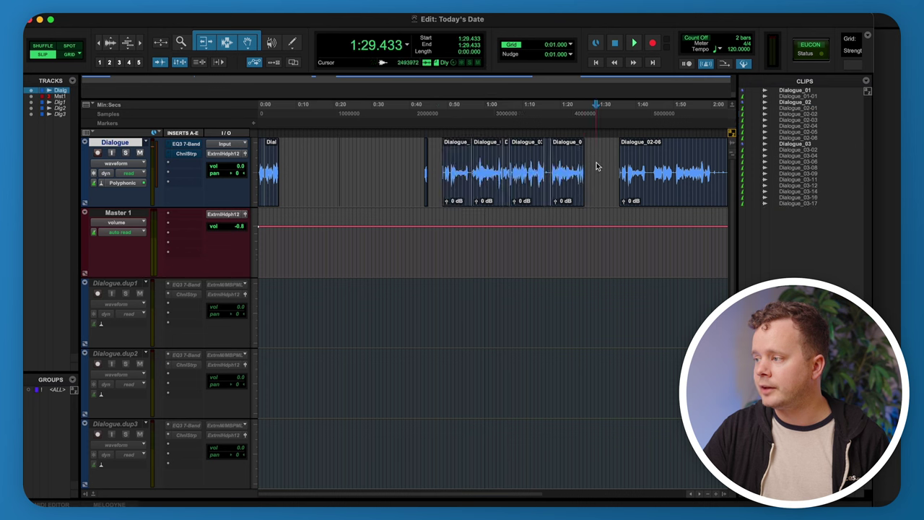
click(566, 192)
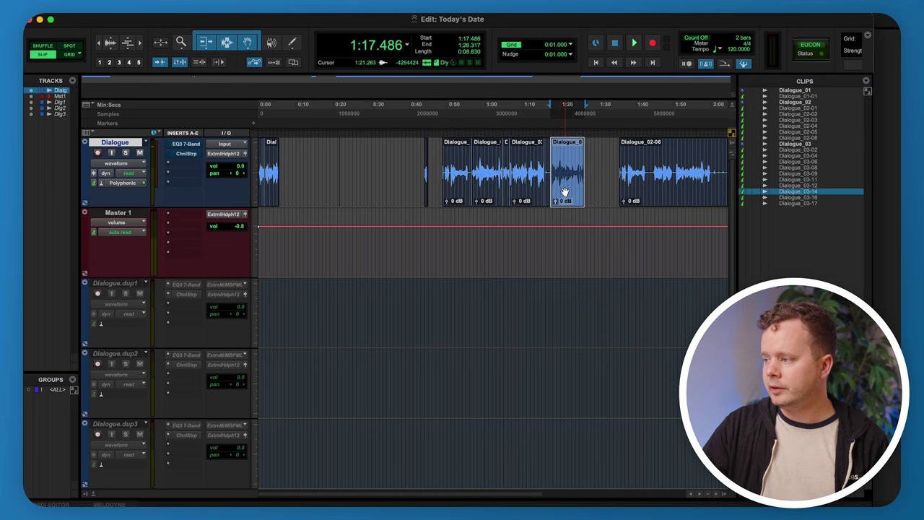
Copy the run of edited clips from about 0:48.7 to 1:26.3 on the Dialogue track to Dialogue.dup1 at the same time position
click(464, 192)
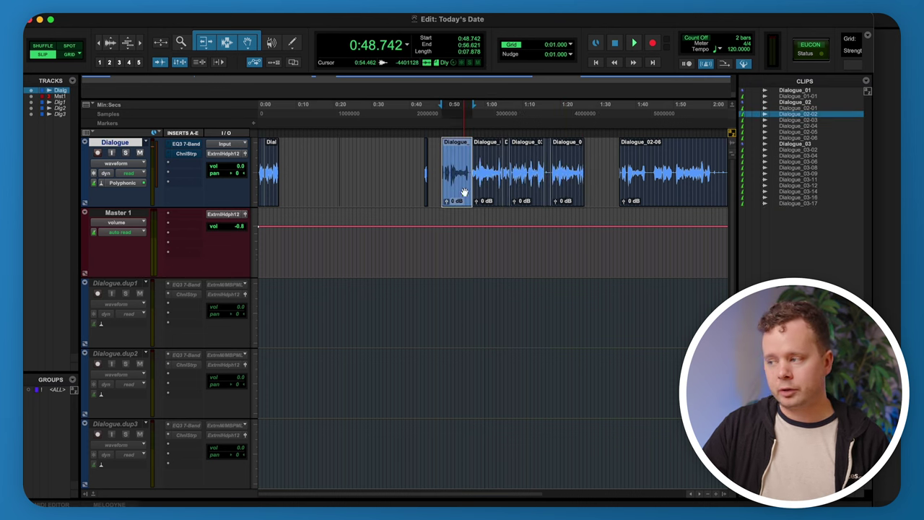
shift+click(571, 189)
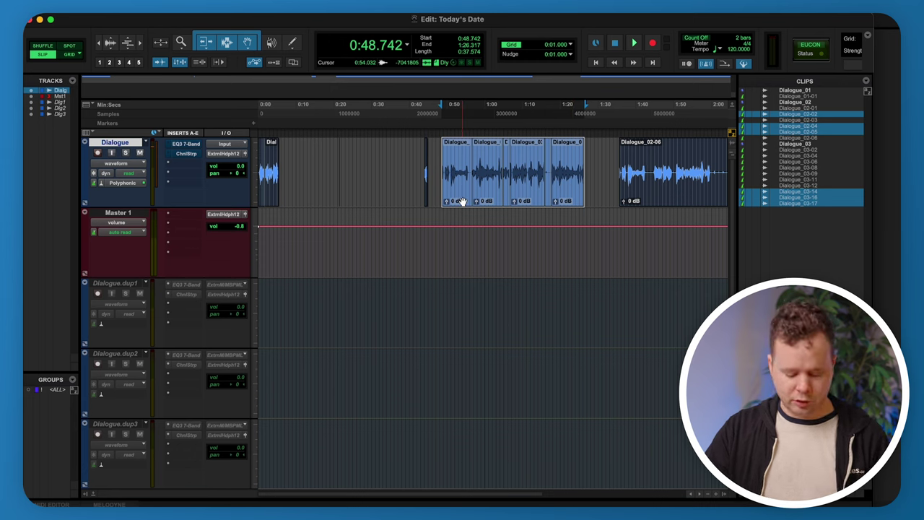
alt+drag(464, 198, 470, 301)
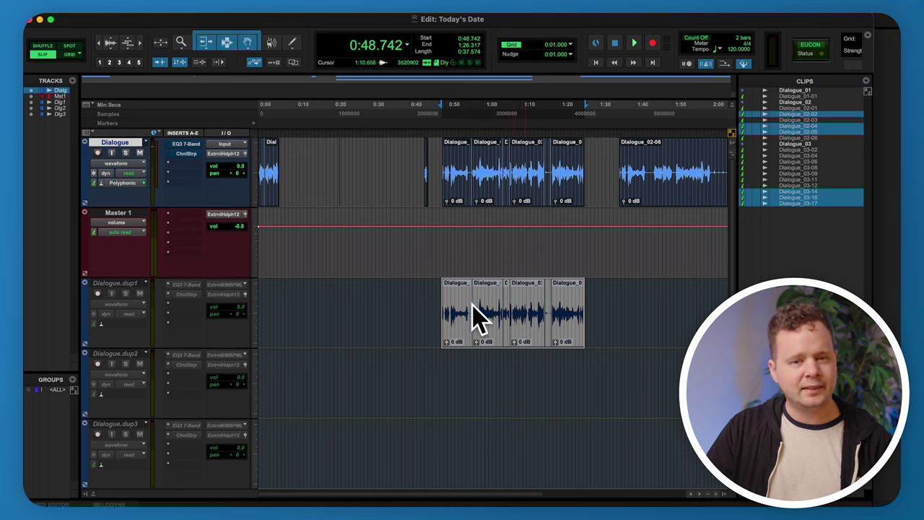
Consolidate the original run of edited clips on the Dialogue track into a single clip
click(564, 192)
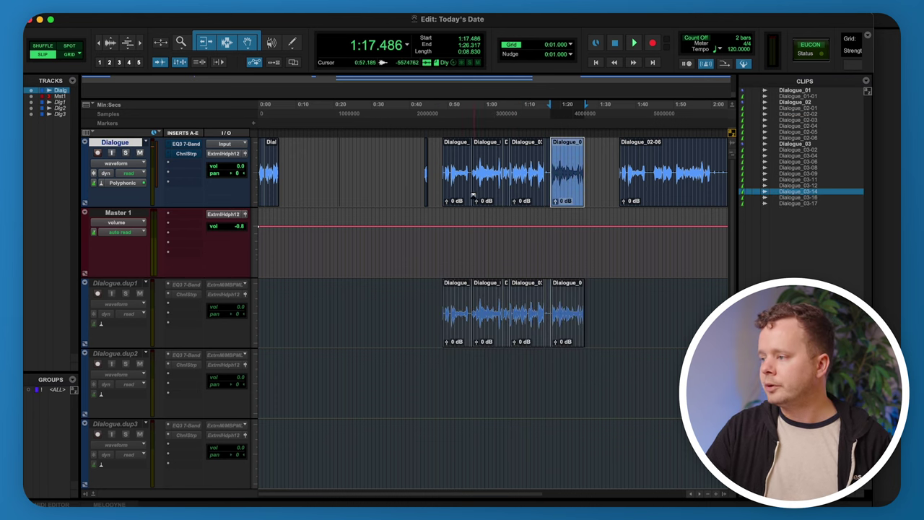
shift+click(462, 198)
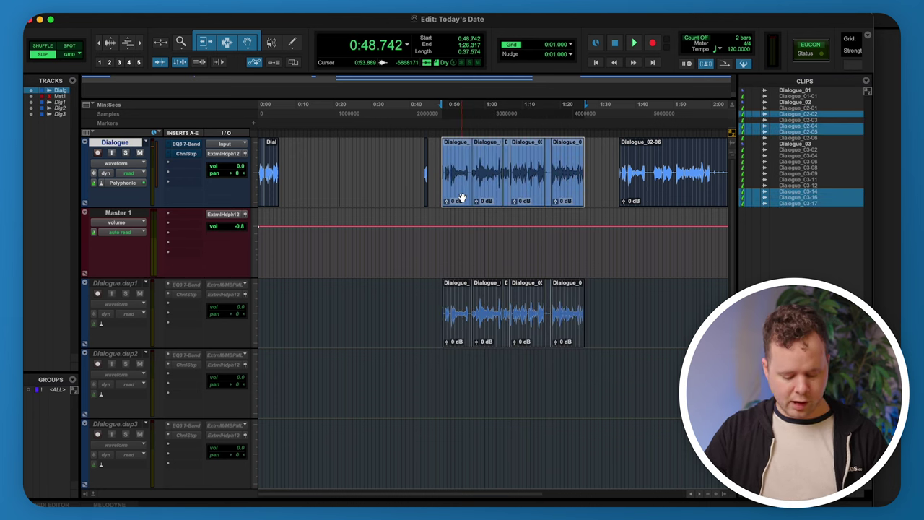
key(shift+alt+3)
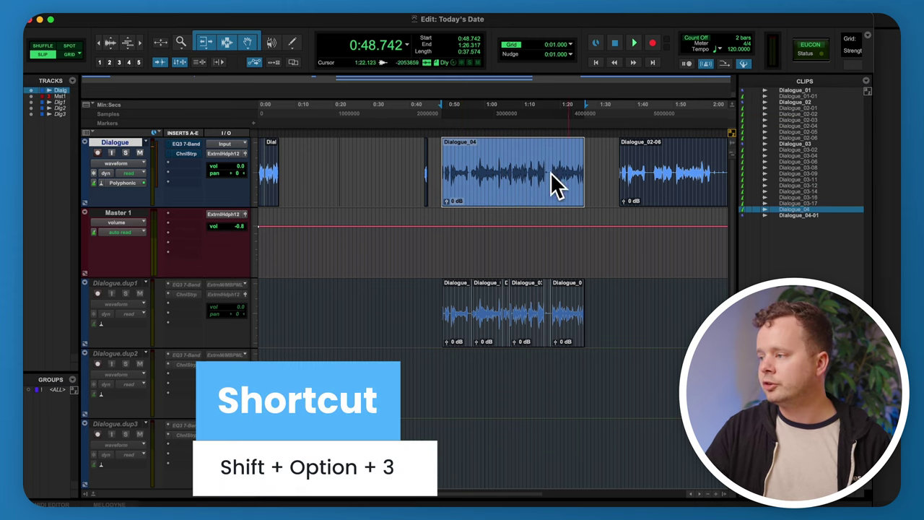
Select the consolidated clip on the Dialogue track and open the Bounce Mix settings for it
double_click(502, 184)
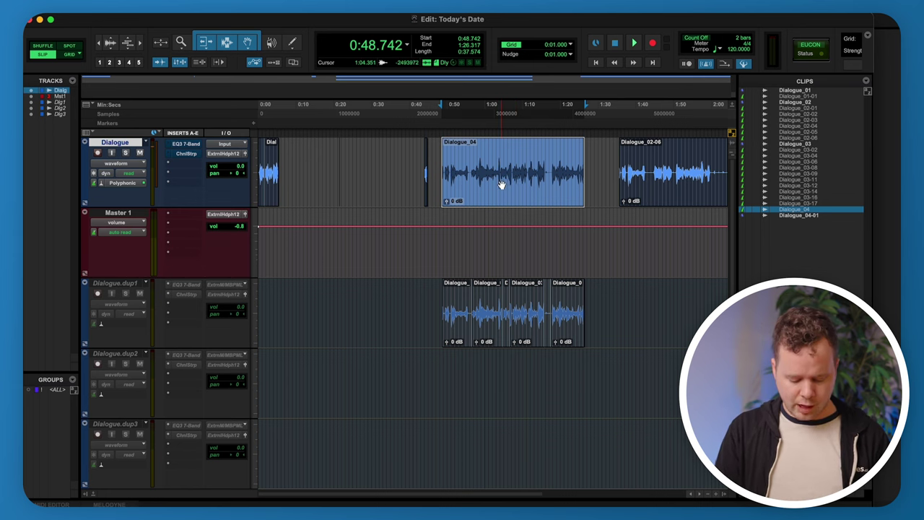
key(alt+super+b)
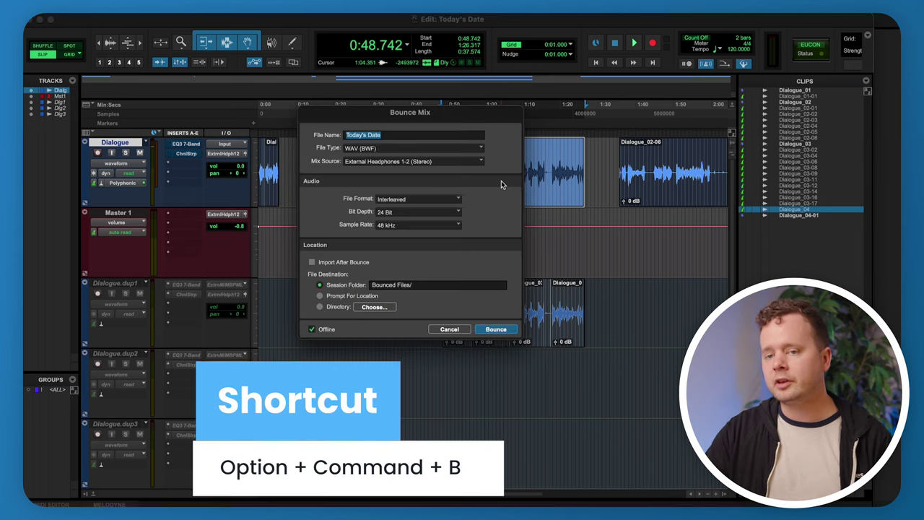
triple_click(409, 135)
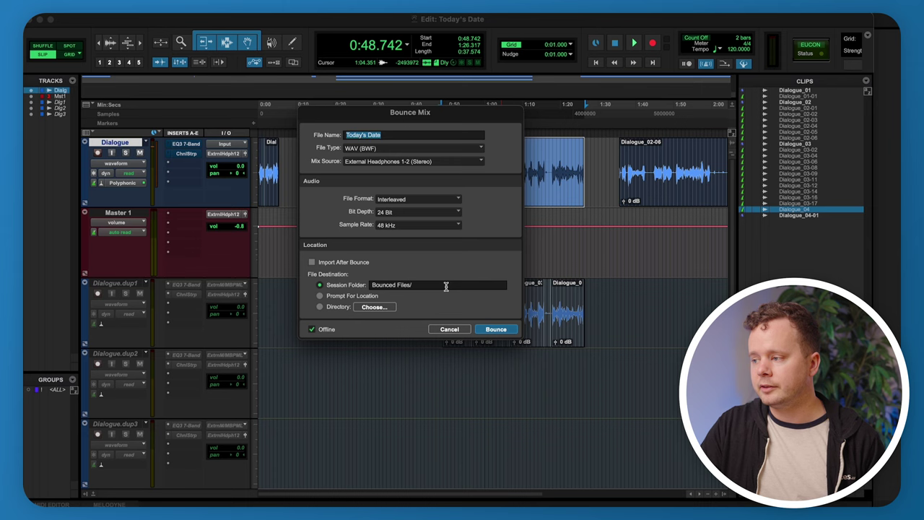
Switch to Finder, examine the session's Bounced Files folder and close the Finder window
key(super+Tab)
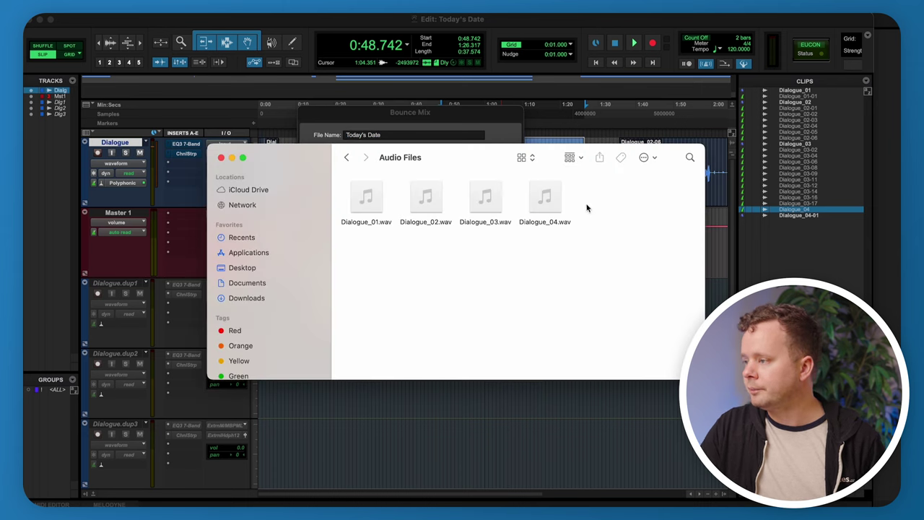
click(347, 158)
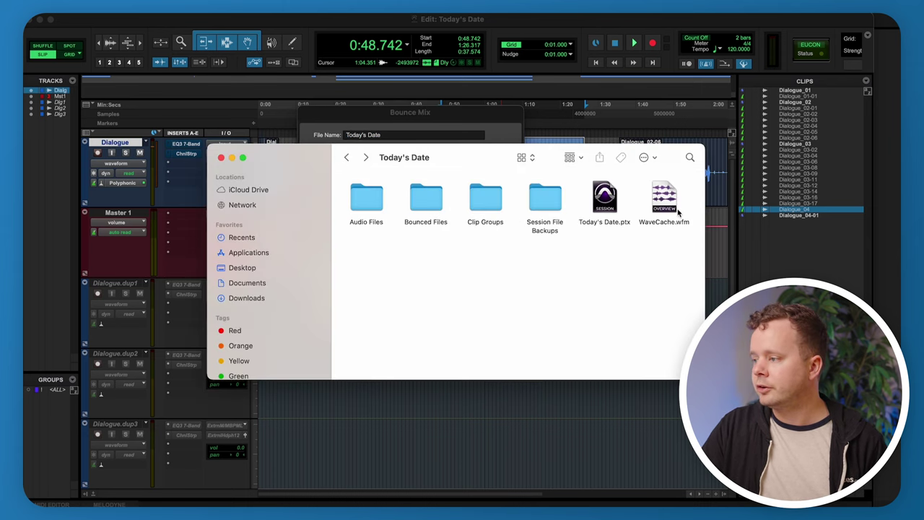
double_click(437, 206)
click(347, 158)
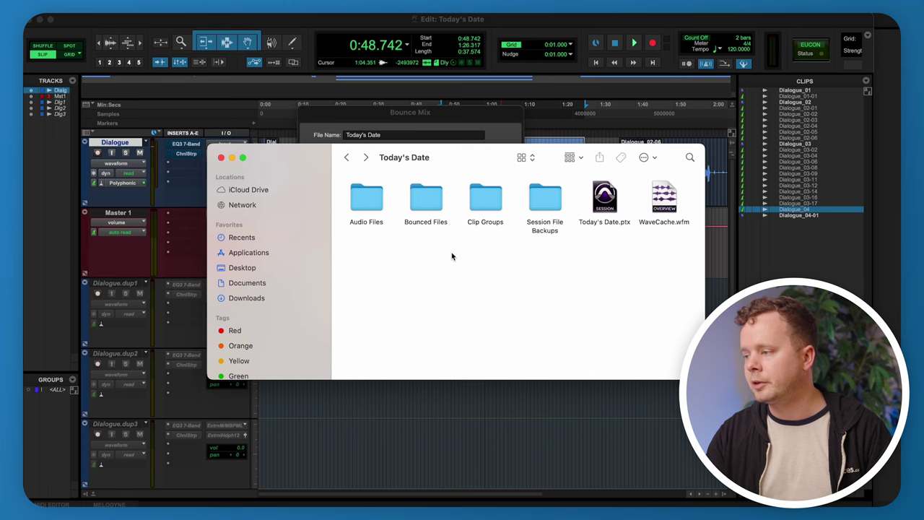
double_click(441, 207)
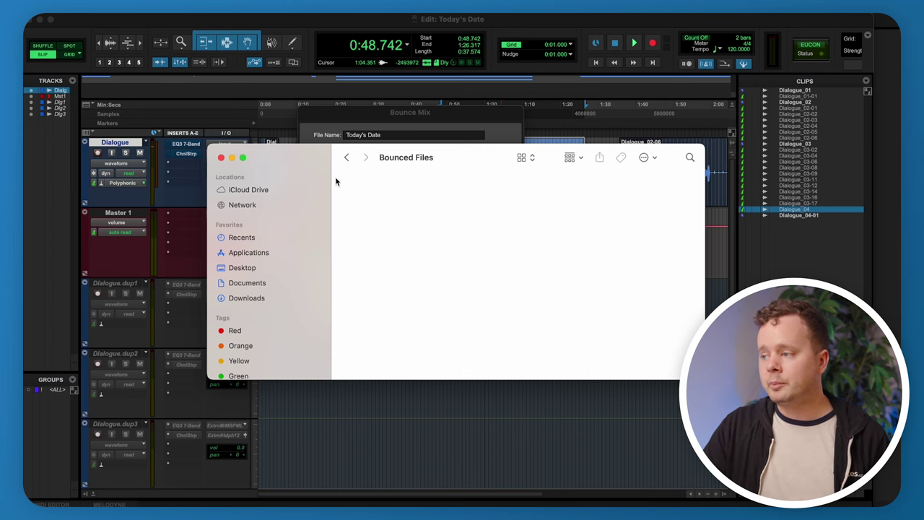
click(221, 158)
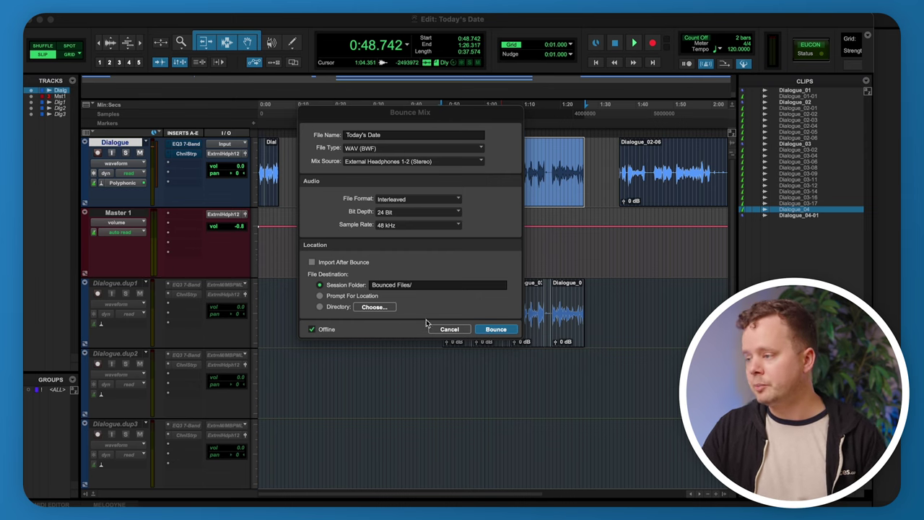
Bounce the selection offline as the WAV file Today's Date and open the session's Bounced Files folder in Finder
click(497, 331)
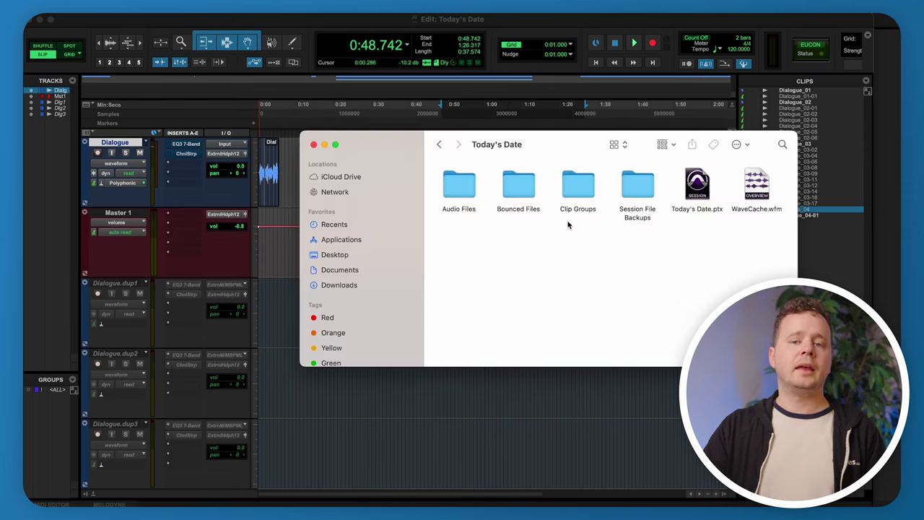
click(509, 188)
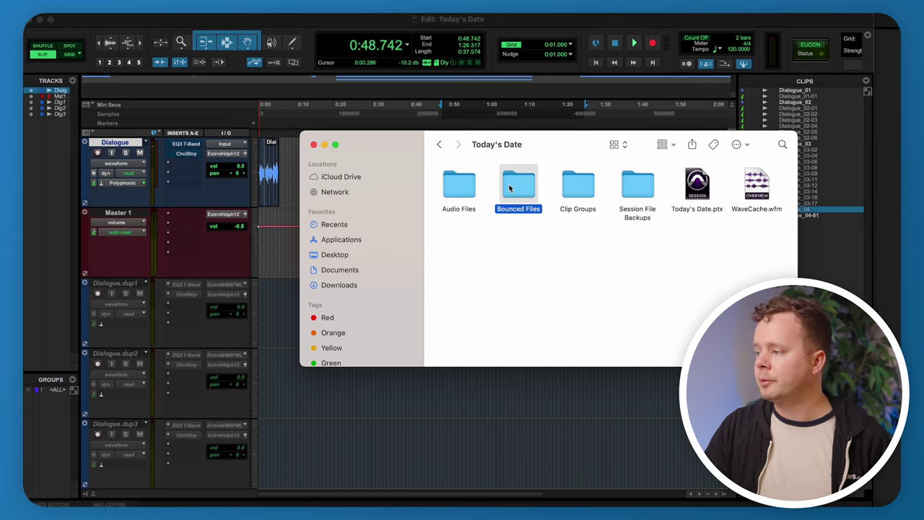
double_click(508, 188)
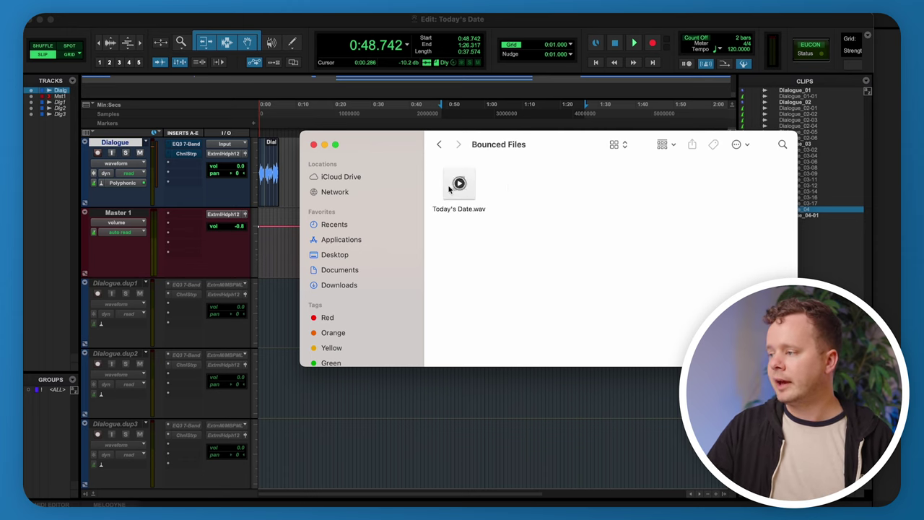